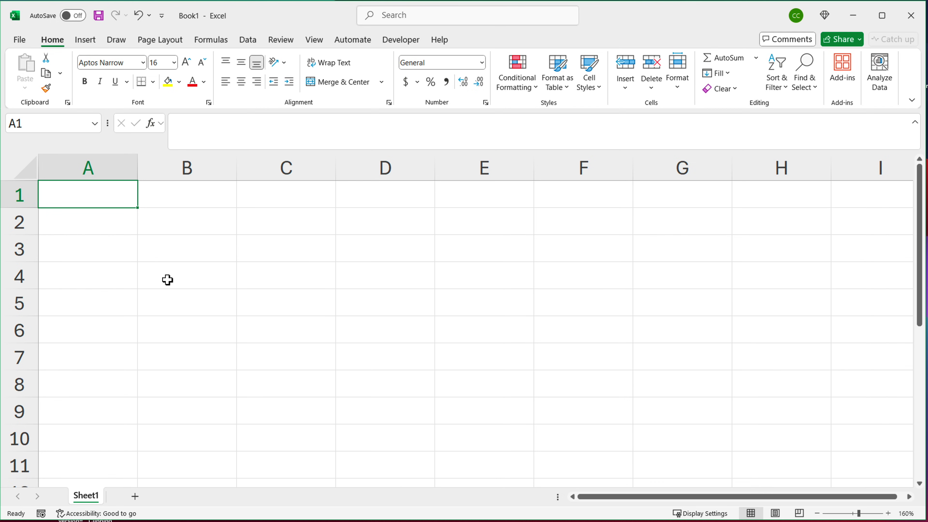
Step: Enter the column header Amount in cell C1 of the blank sheet
click(218, 219)
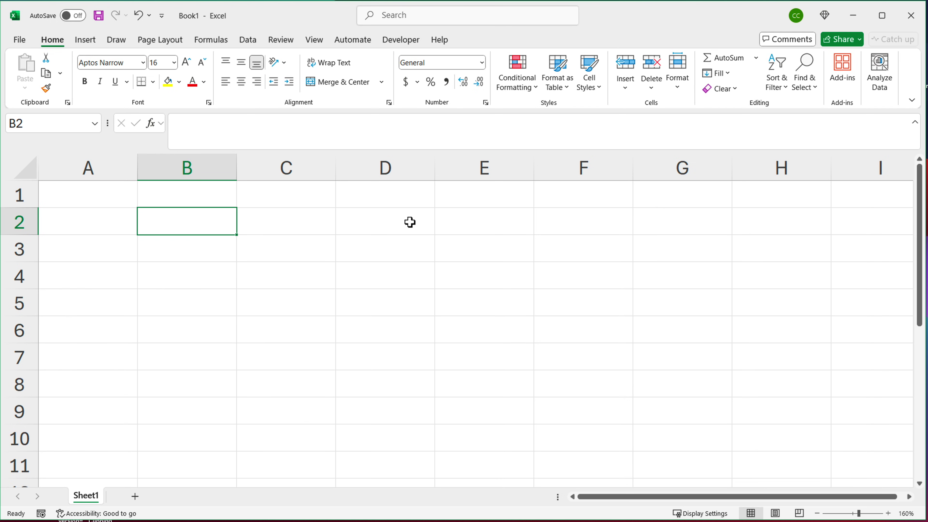
click(392, 205)
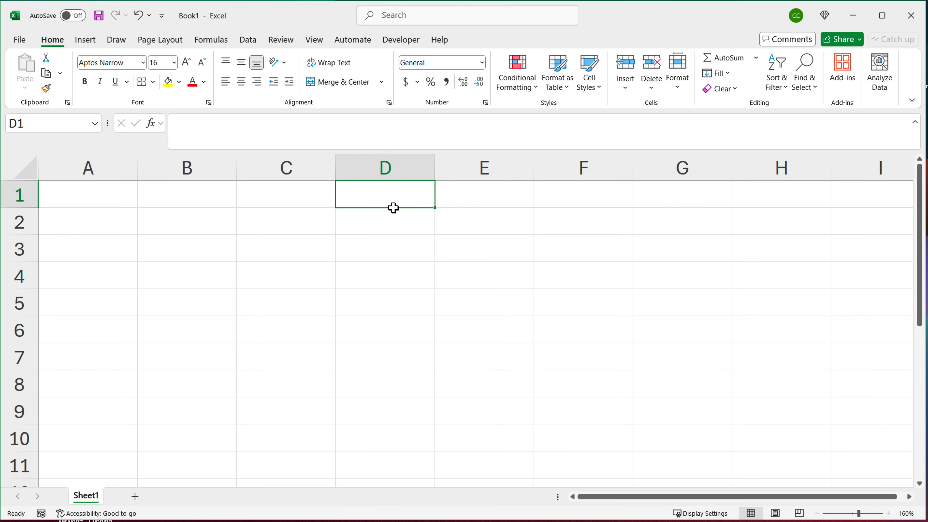
key(Left)
text(Amount)
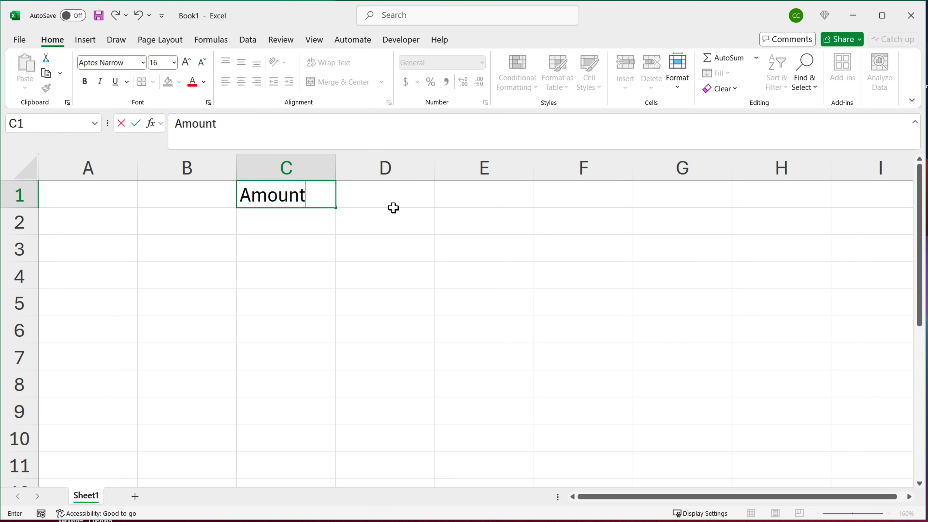
key(Return)
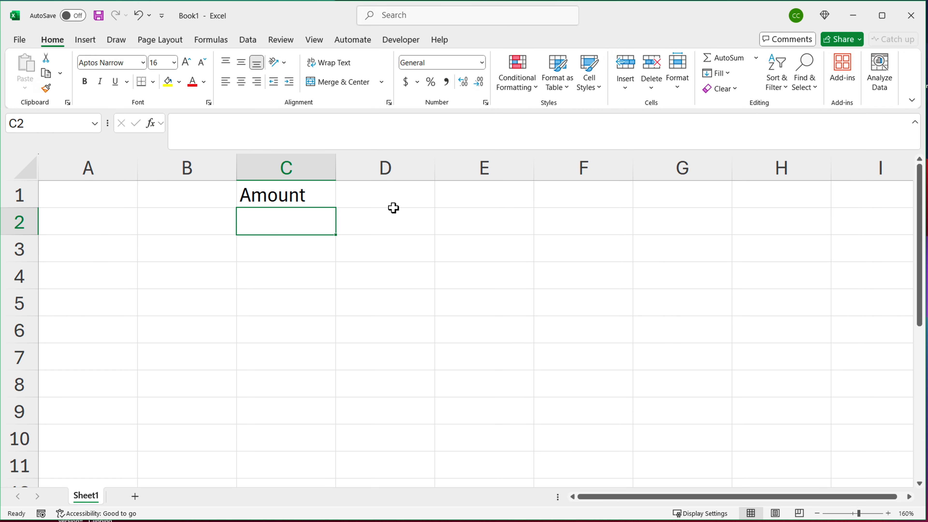
Step: Enter the amounts 50, 20, 40 and 30 in cells C2 to C5 under the Amount header
text(50)
key(Return)
text(20)
key(Return)
text(40)
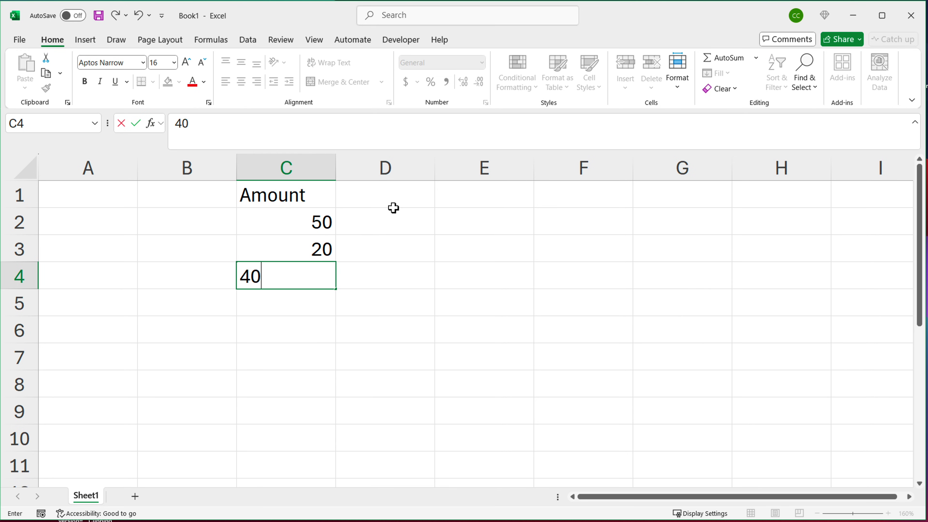
key(Return)
text(30)
key(Return)
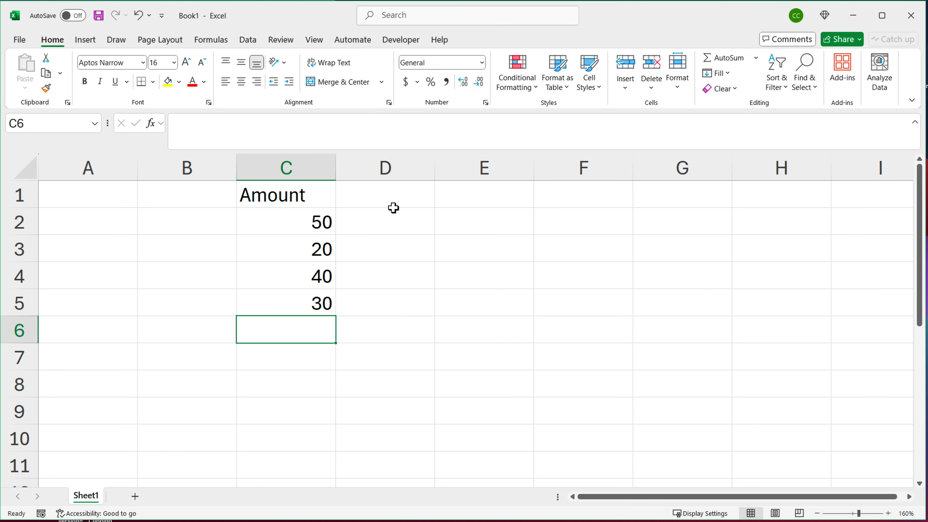
drag(300, 223, 301, 311)
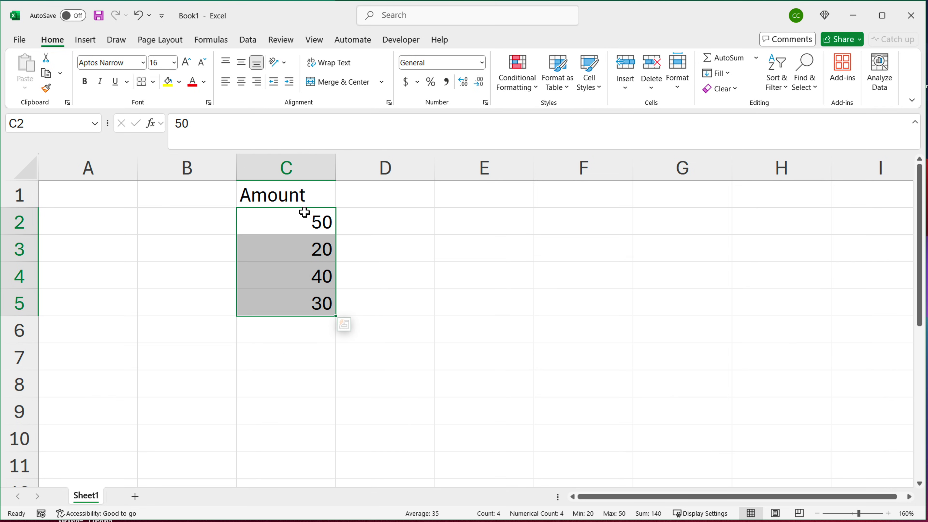
click(301, 201)
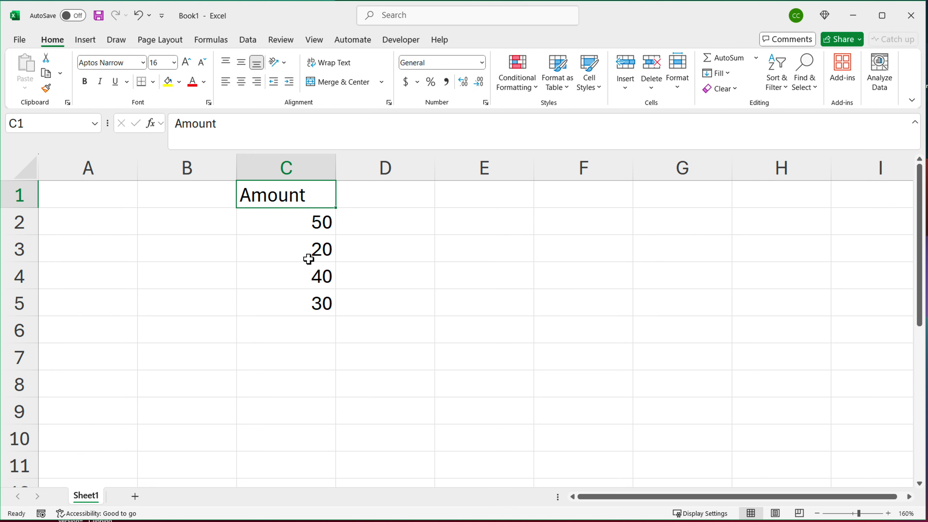
Step: Rename the worksheet Sheet1 as Main Data
double_click(91, 500)
text(Main Data)
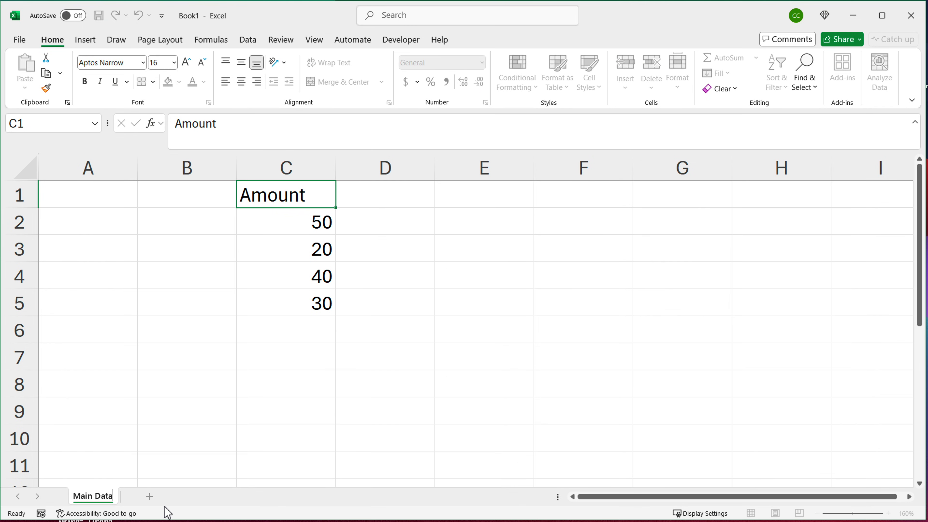
key(Return)
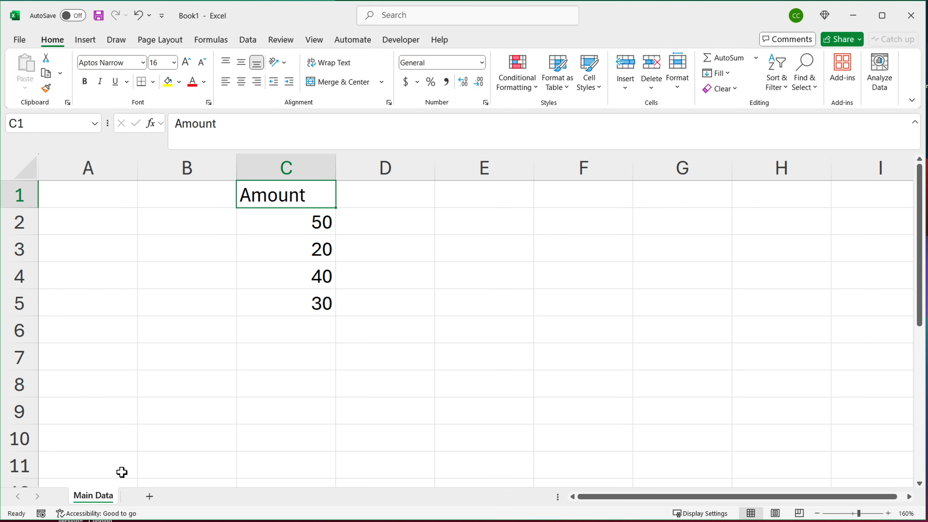
Step: Save the workbook to OneDrive under the file name My File on OneDrive
key(ctrl+s)
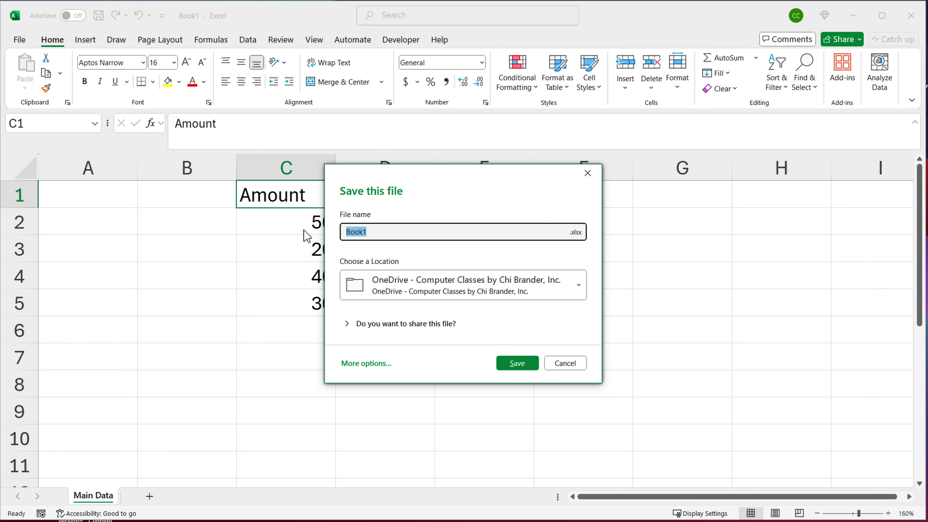
text(My File on OneDrive)
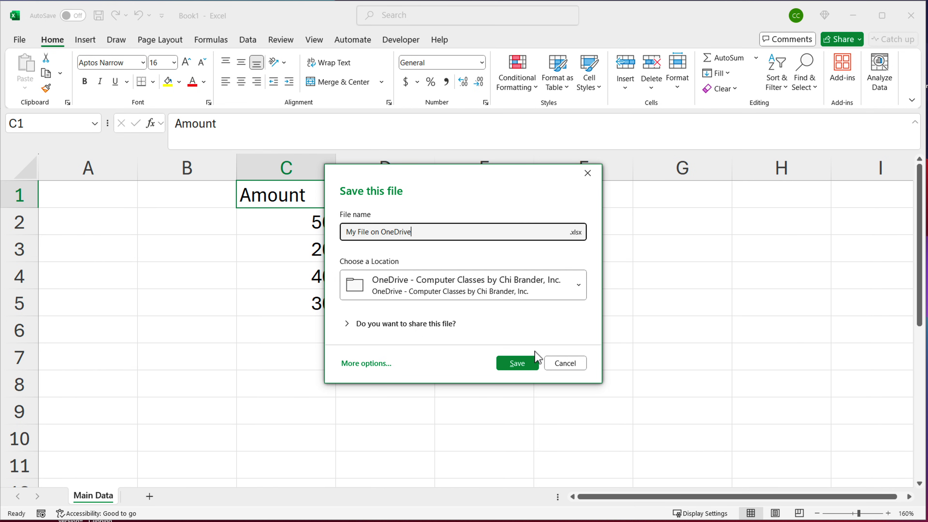
click(515, 363)
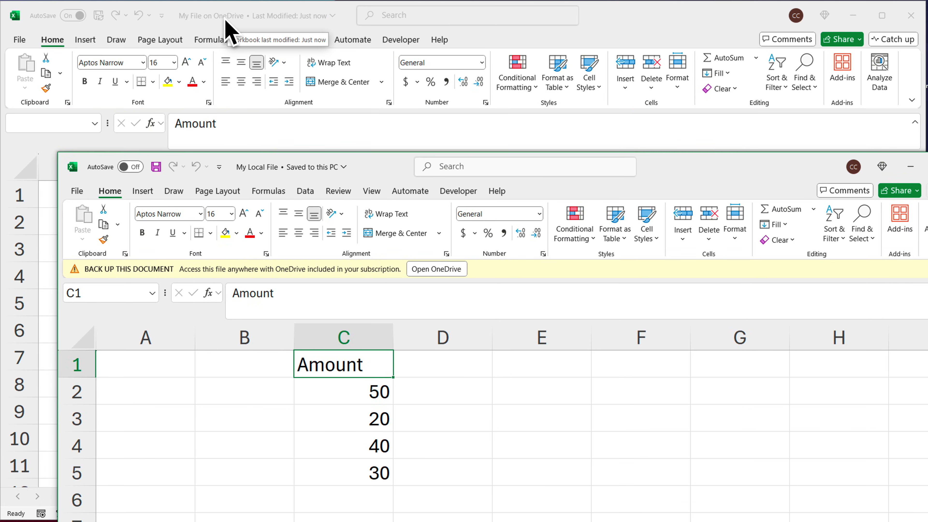
Step: Create a new blank workbook and arrange its window so the amounts in My Local File stay visible beside it
drag(370, 168, 337, 46)
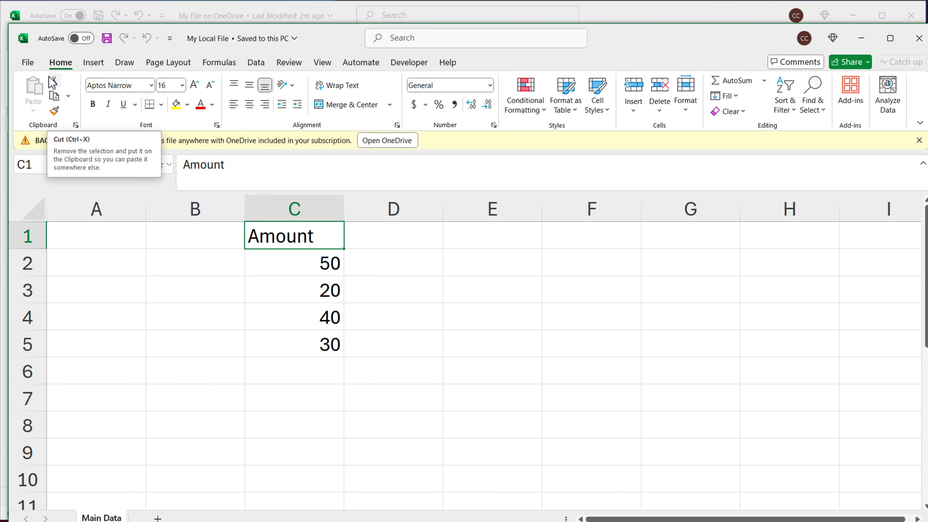
key(ctrl+n)
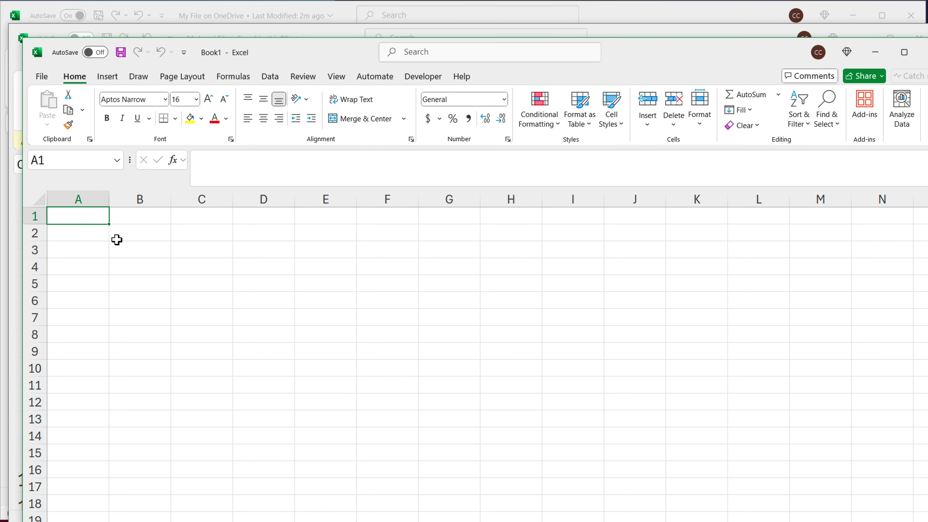
ctrl+scroll(117, 239, up, 5)
ctrl+scroll(119, 250, up, 1)
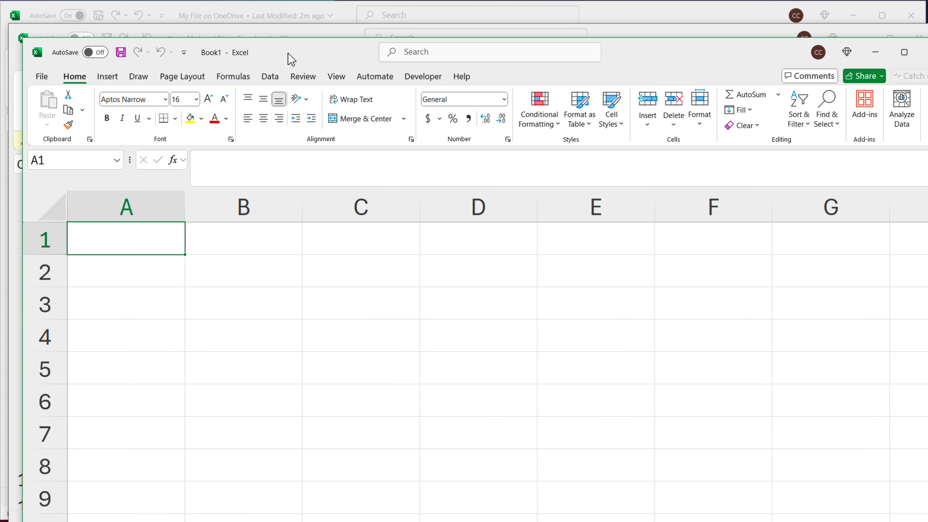
drag(291, 54, 633, 25)
Step: In cell A2 of the new workbook, sum C2:C5 from the Main Data sheet of My Local File.xlsx using an external reference
click(503, 247)
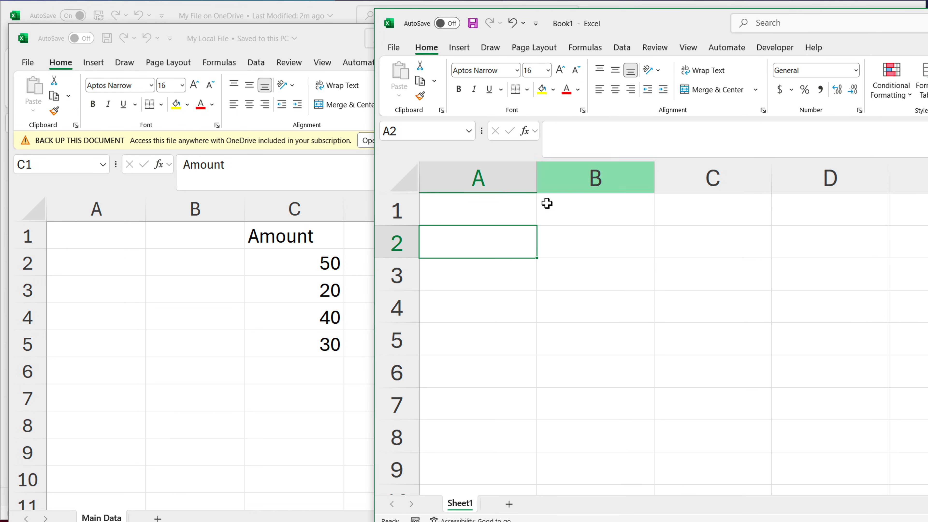
key(F2)
text(=SUM()
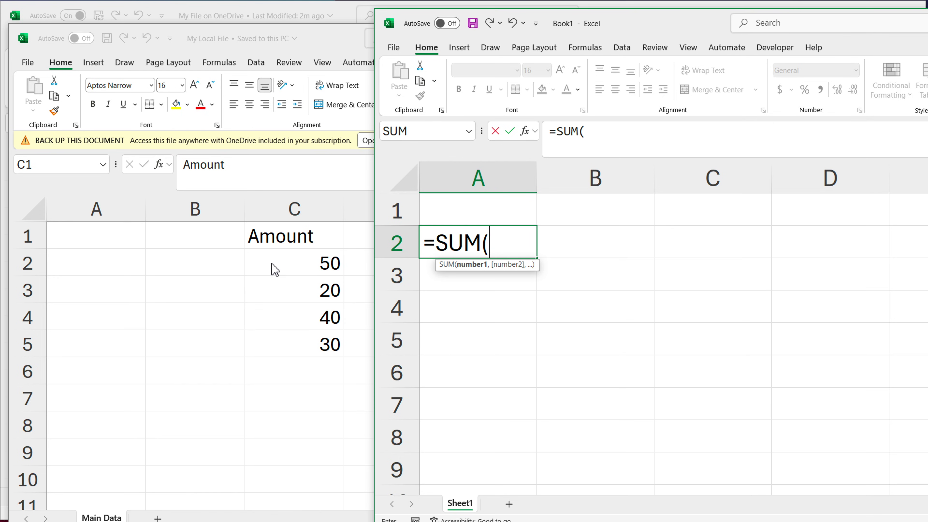
click(261, 263)
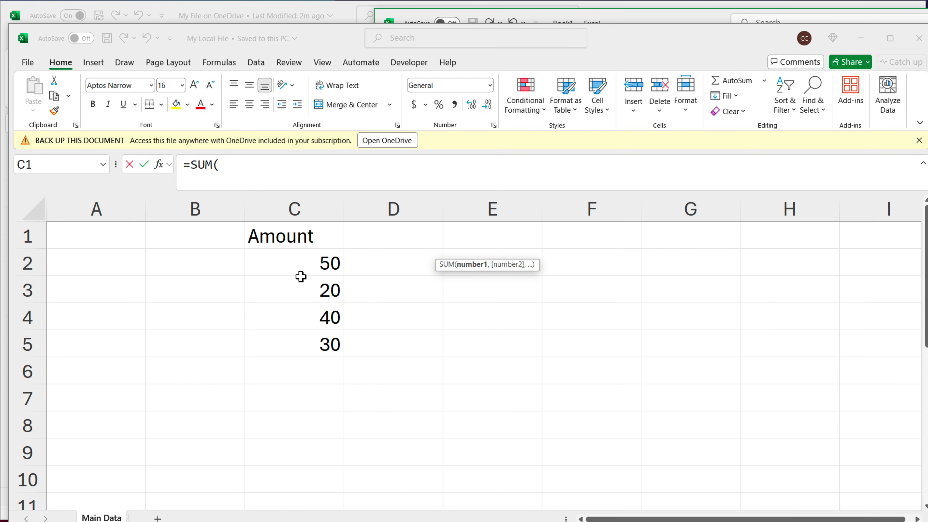
drag(300, 263, 307, 356)
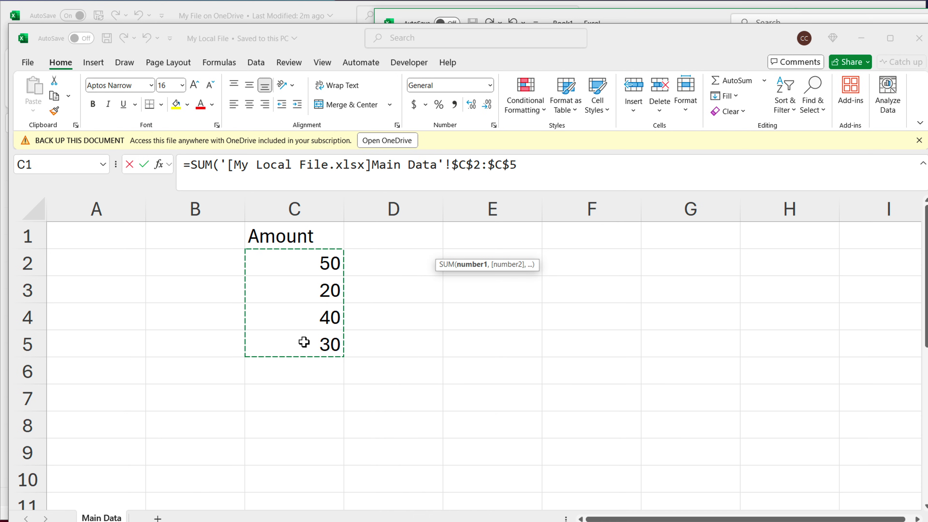
click(531, 173)
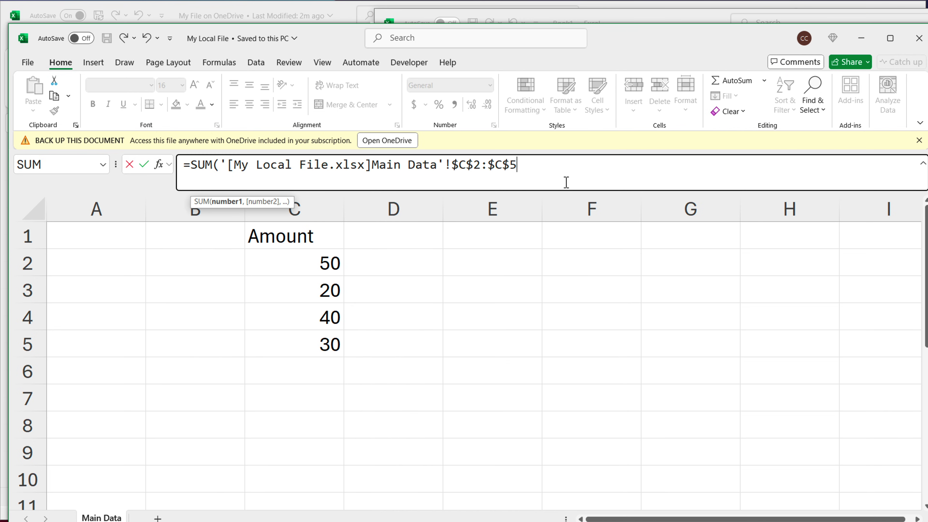
text())
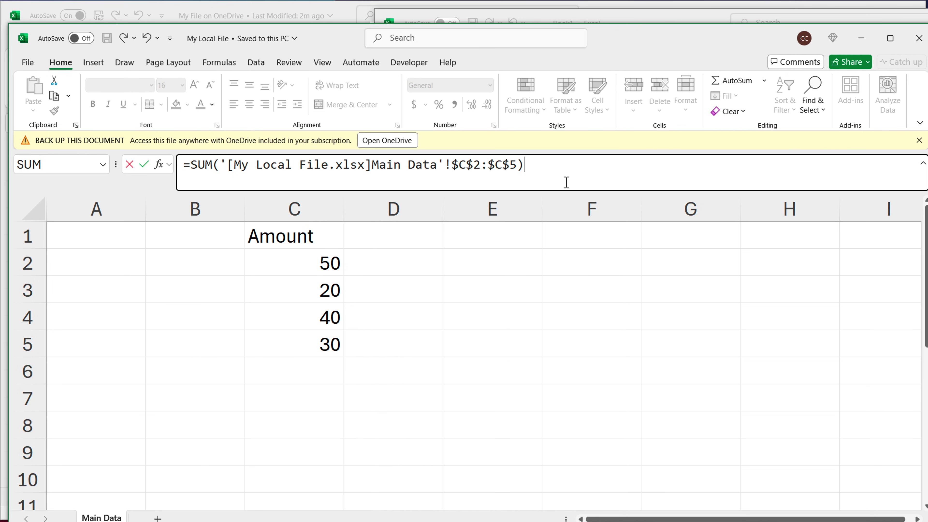
key(Return)
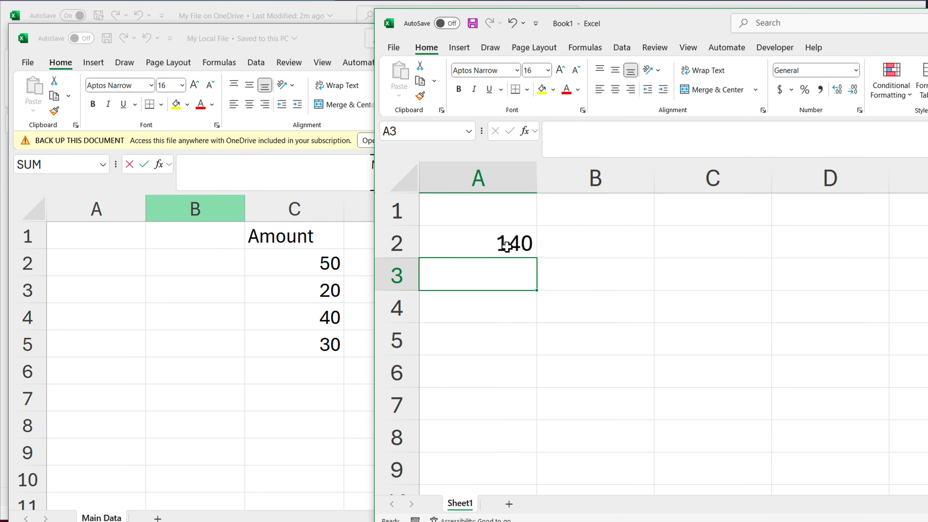
click(504, 243)
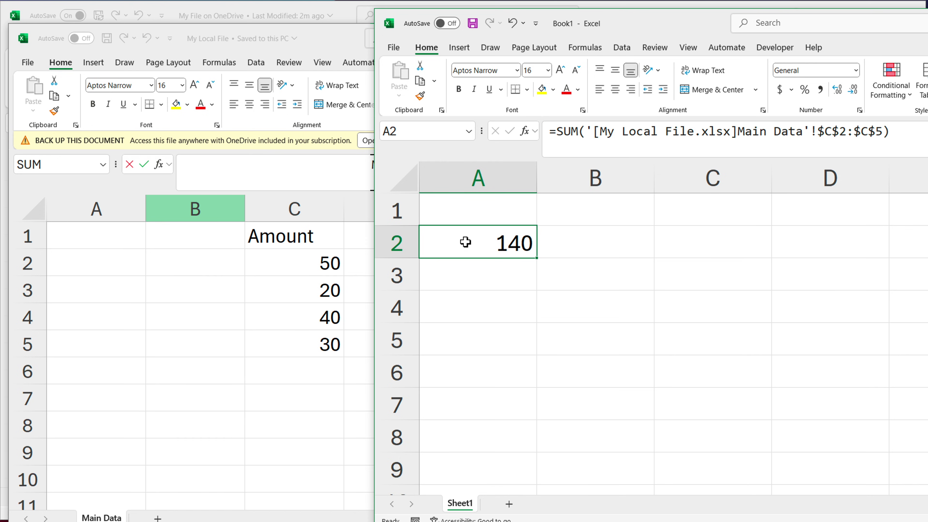
Step: Label the new workbook's columns with Local in A1 and Cloud in B1
click(494, 217)
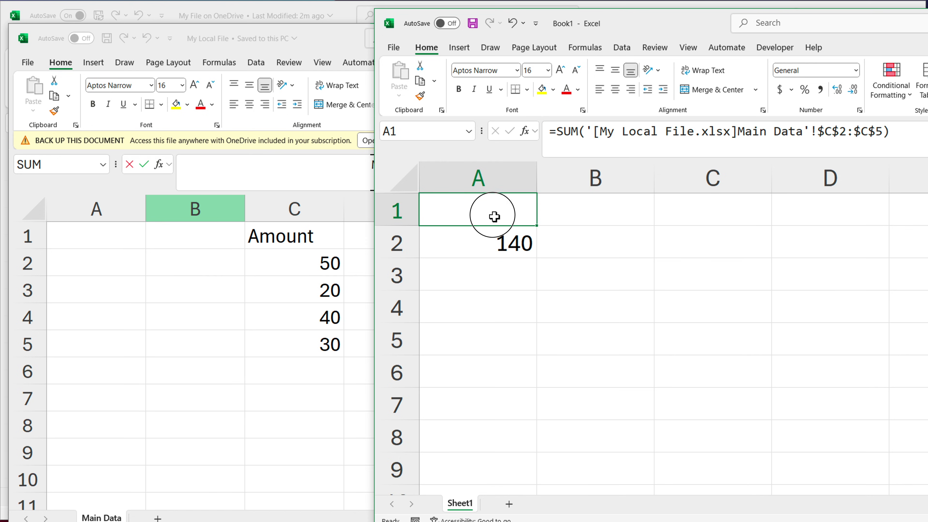
text(Local)
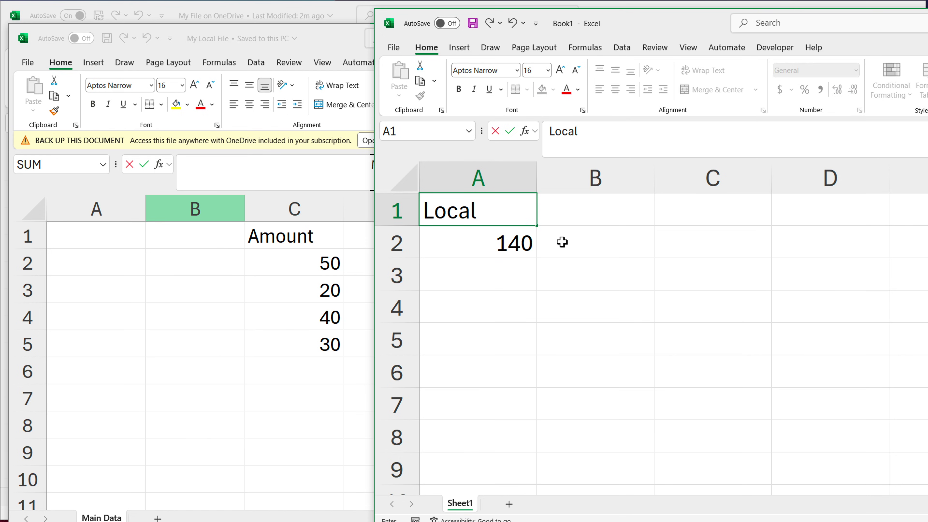
key(Return)
key(Up)
key(Right)
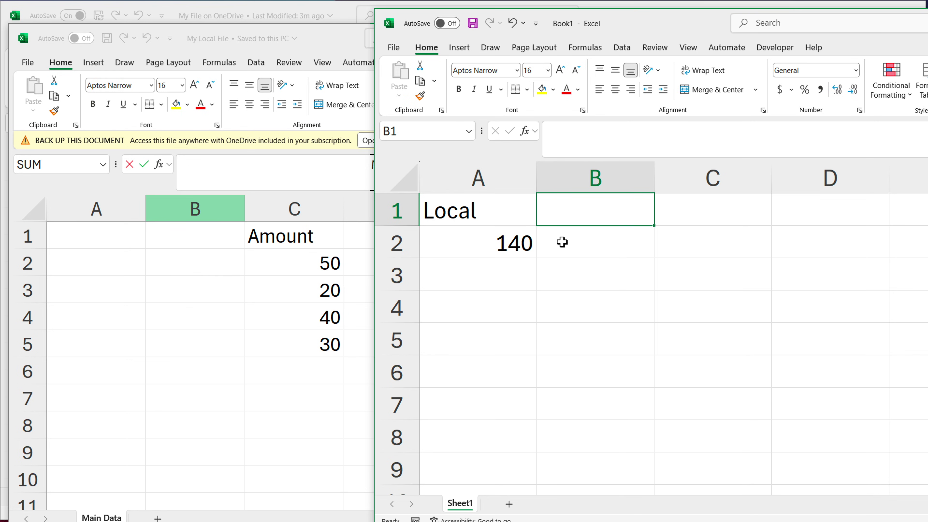
text(Cloud)
key(Return)
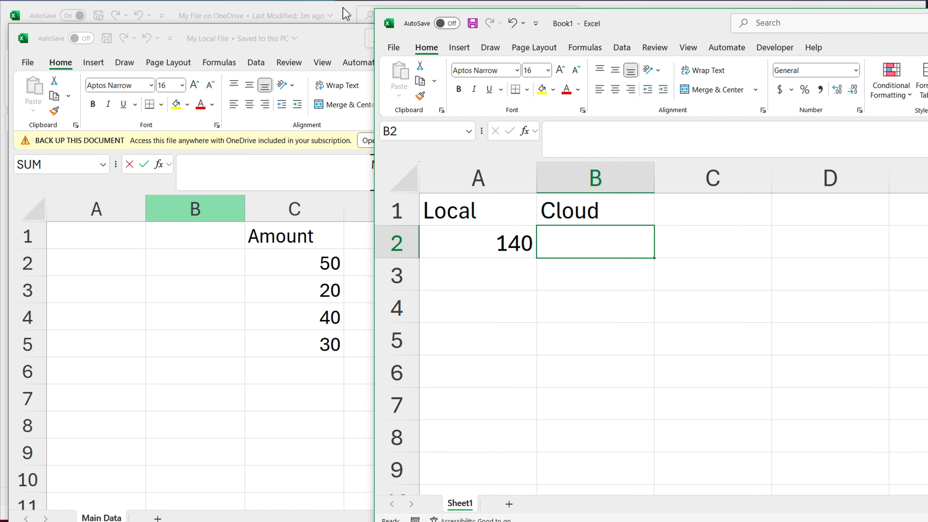
Step: In cell B2 under Cloud, sum C2:C5 from the Main Data sheet of My File on OneDrive.xlsx using an external reference
click(346, 14)
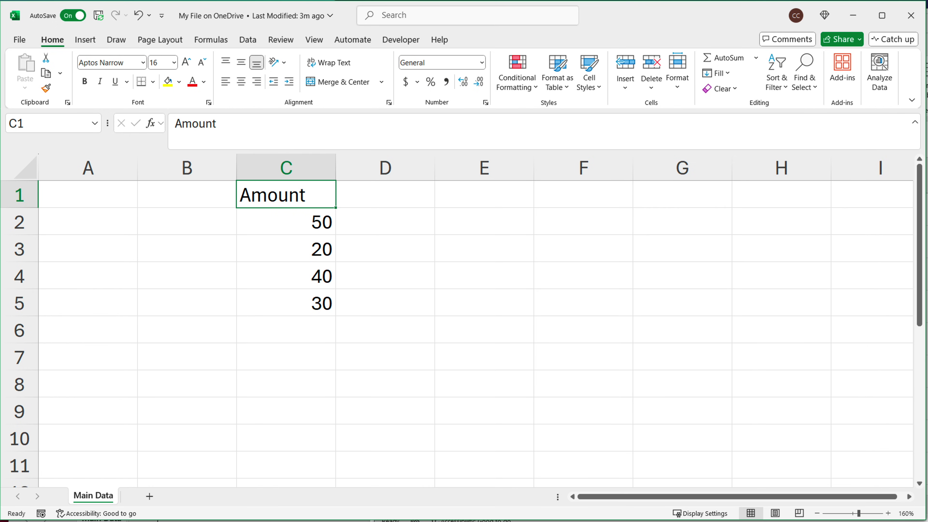
key(alt+Tab)
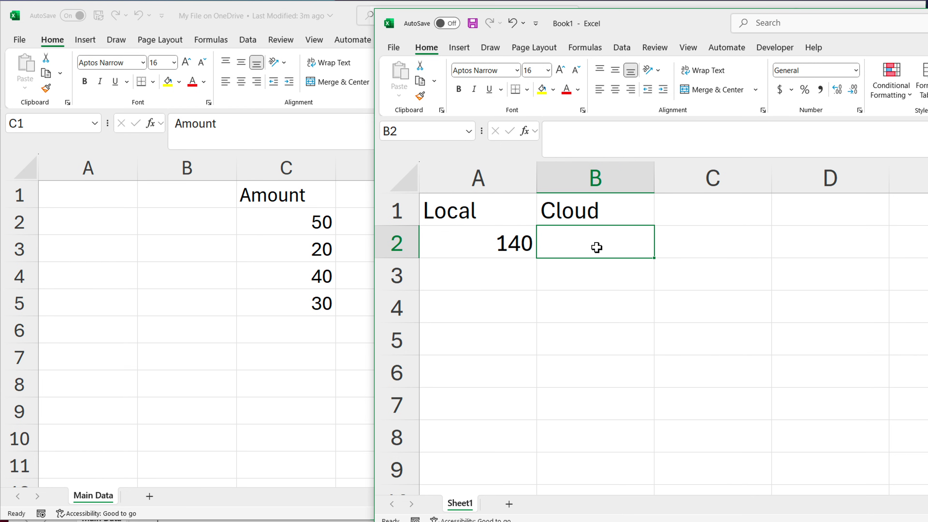
text(=SUM()
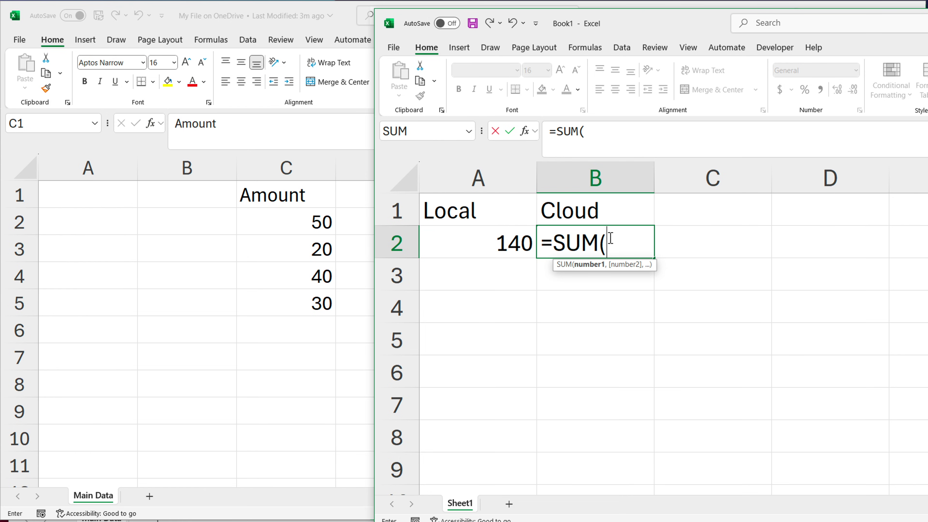
click(290, 236)
drag(294, 226, 293, 296)
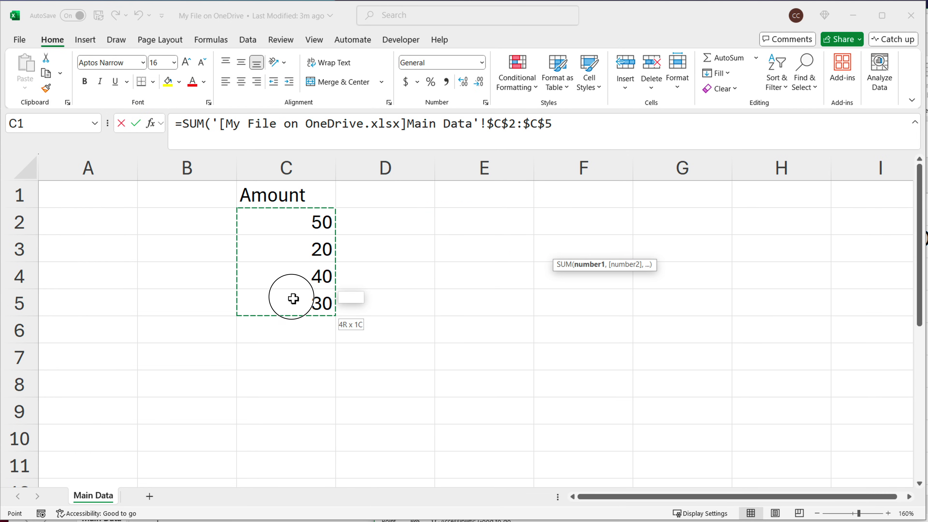
click(567, 121)
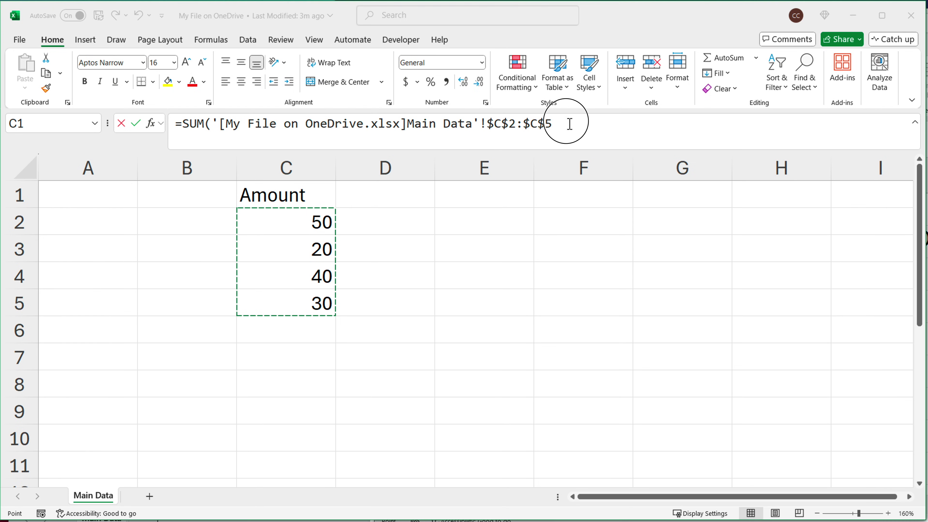
text())
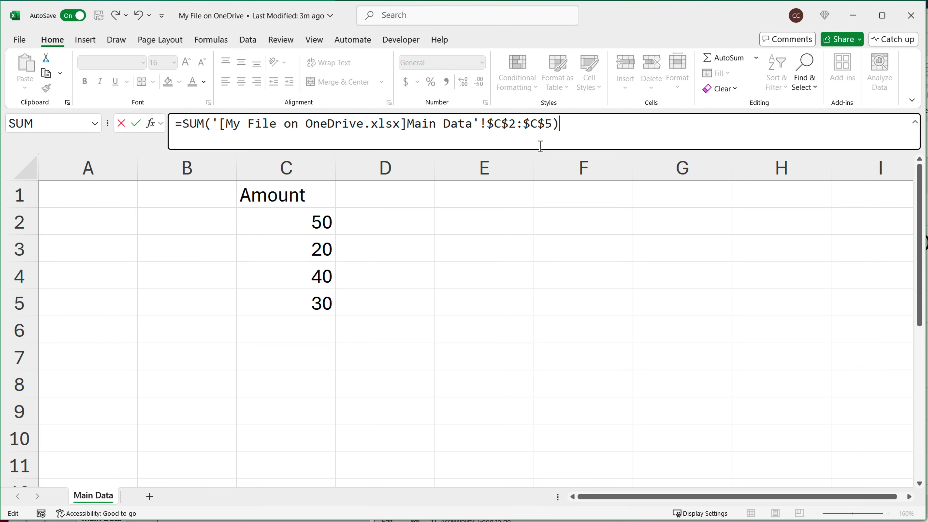
key(Return)
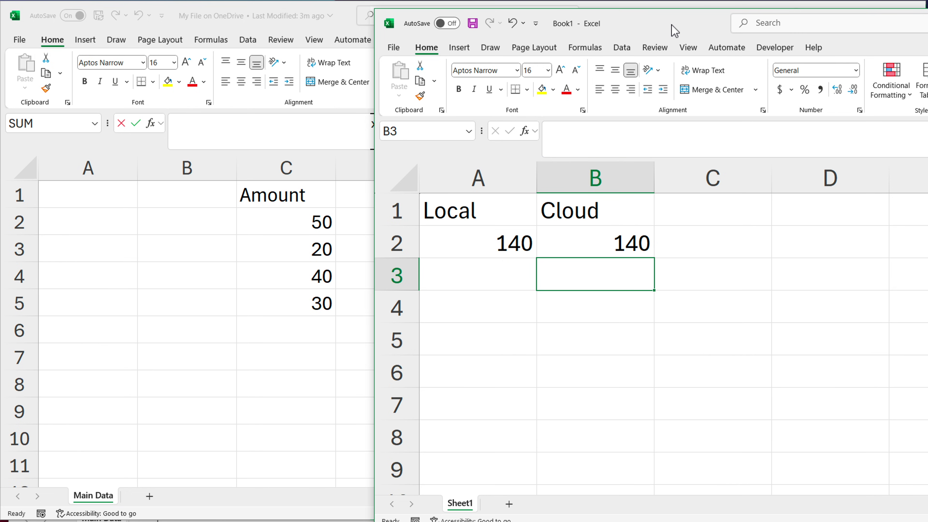
Step: Reposition the Book1 window to show the whole sheet and compare the external references in A2 and B2
drag(674, 31, 303, 49)
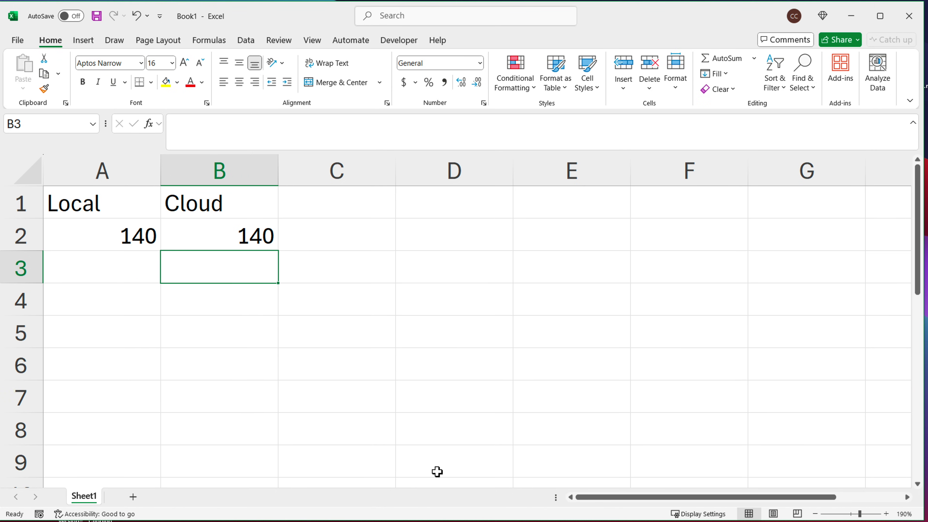
click(119, 238)
click(233, 238)
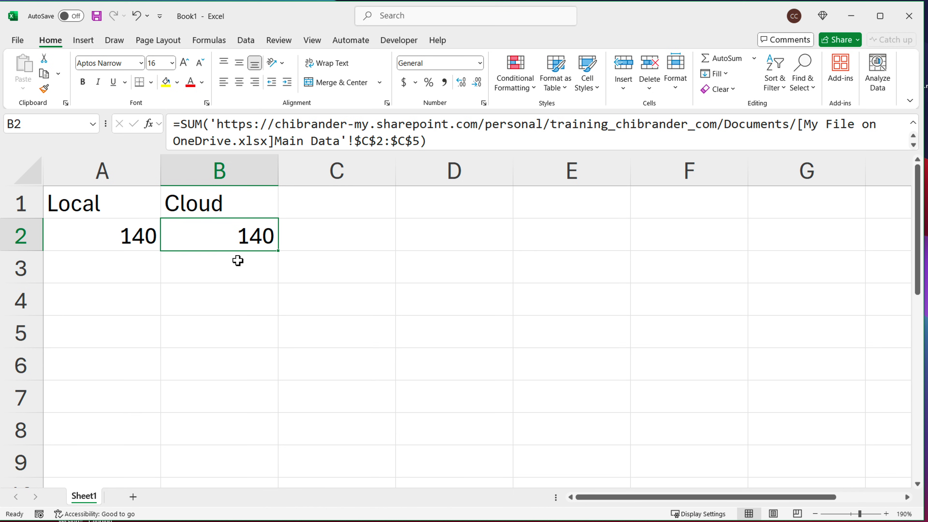
click(103, 242)
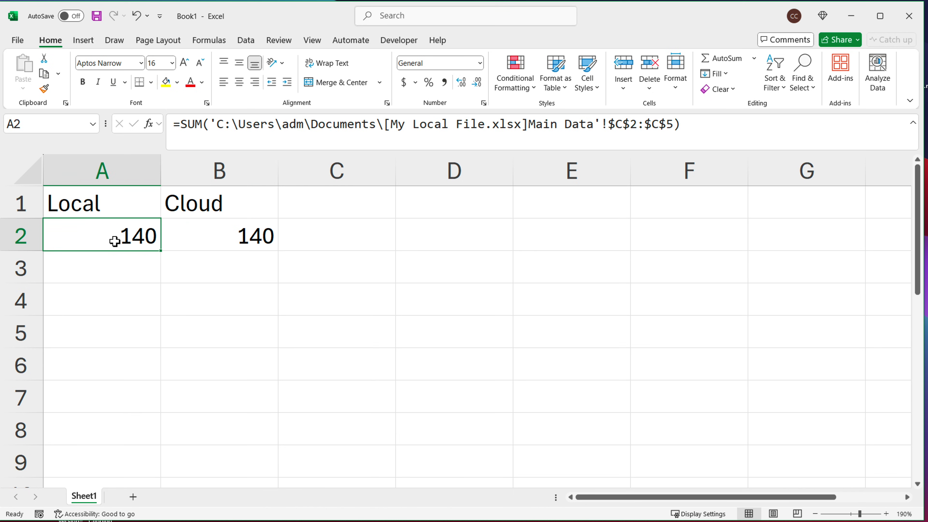
Step: Examine the cell range, sheet name, file name and folder path in A2's reference to My Local File.xlsx
double_click(106, 240)
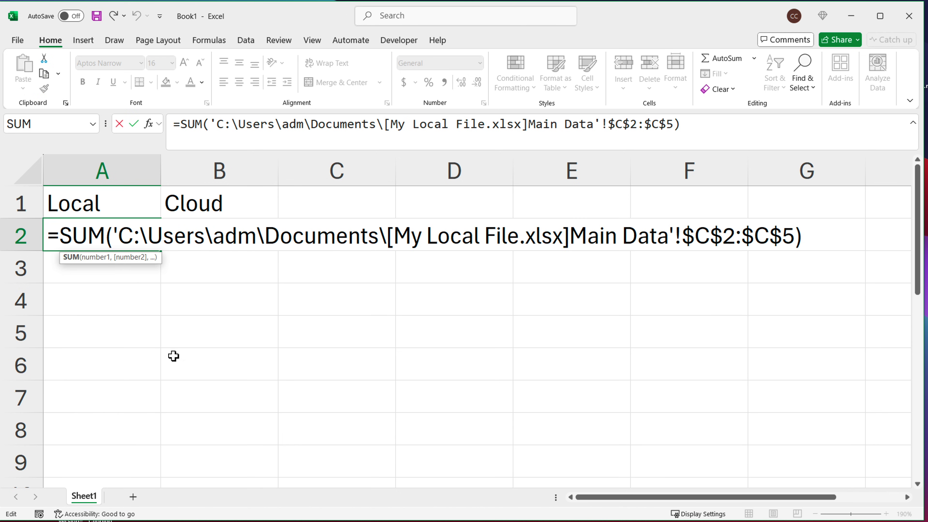
click(683, 241)
drag(682, 236, 794, 234)
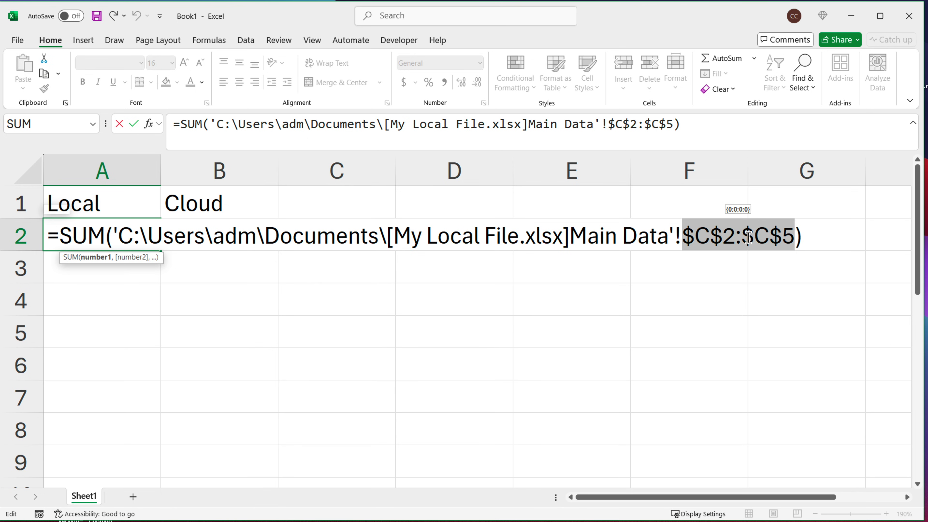
click(678, 236)
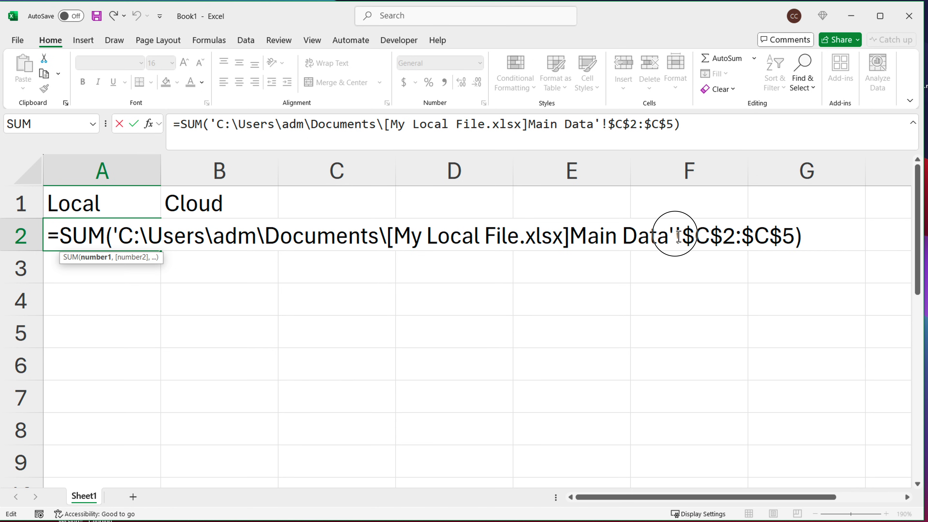
drag(678, 236, 114, 234)
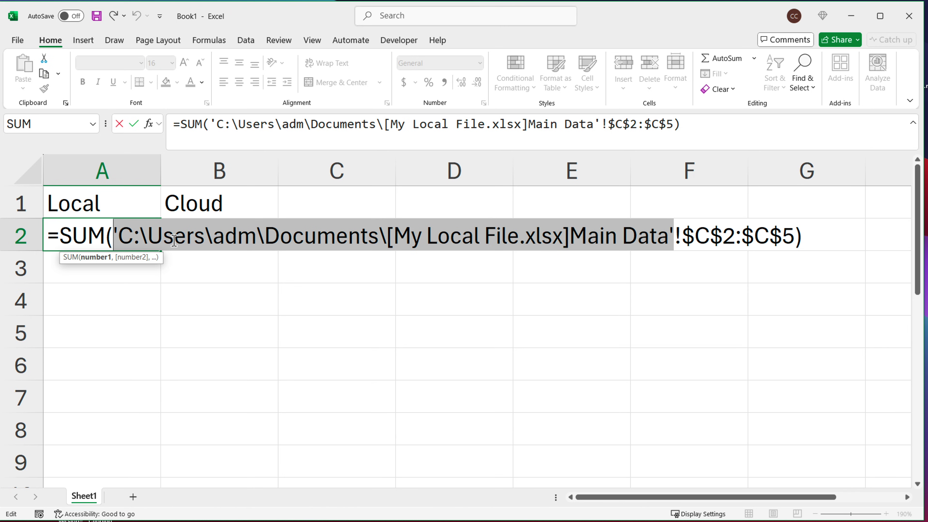
drag(571, 236, 669, 240)
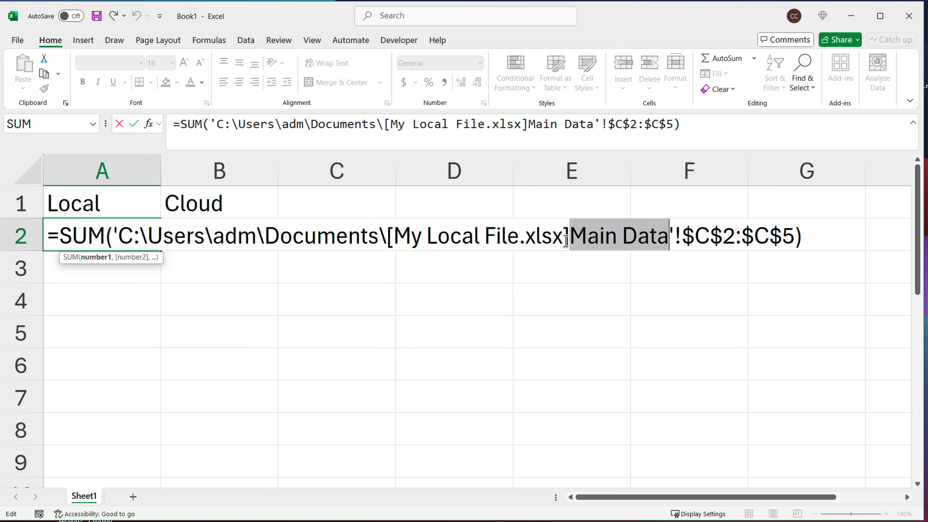
drag(575, 239, 390, 242)
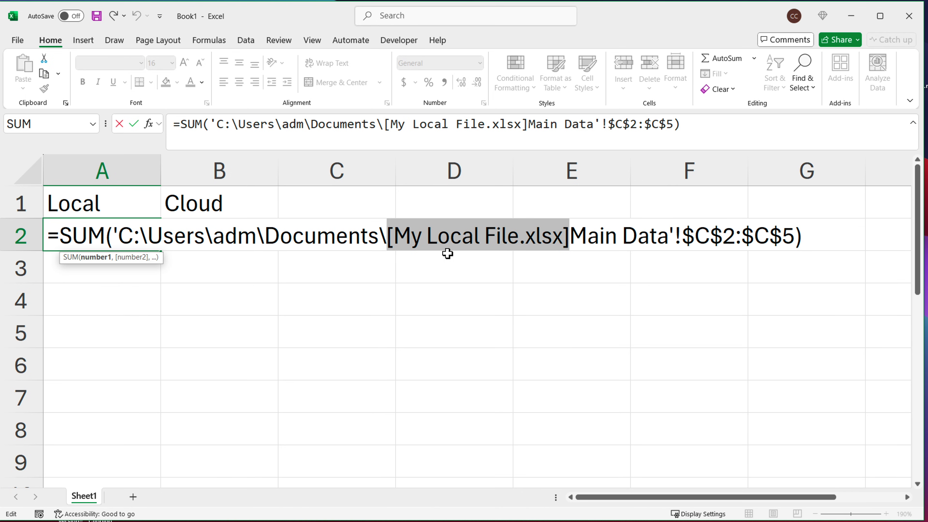
click(387, 241)
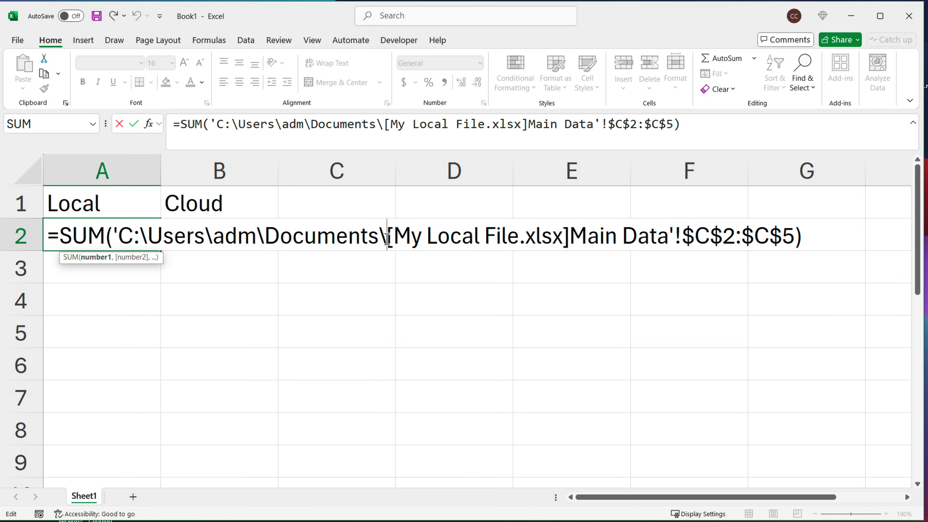
drag(388, 241, 126, 240)
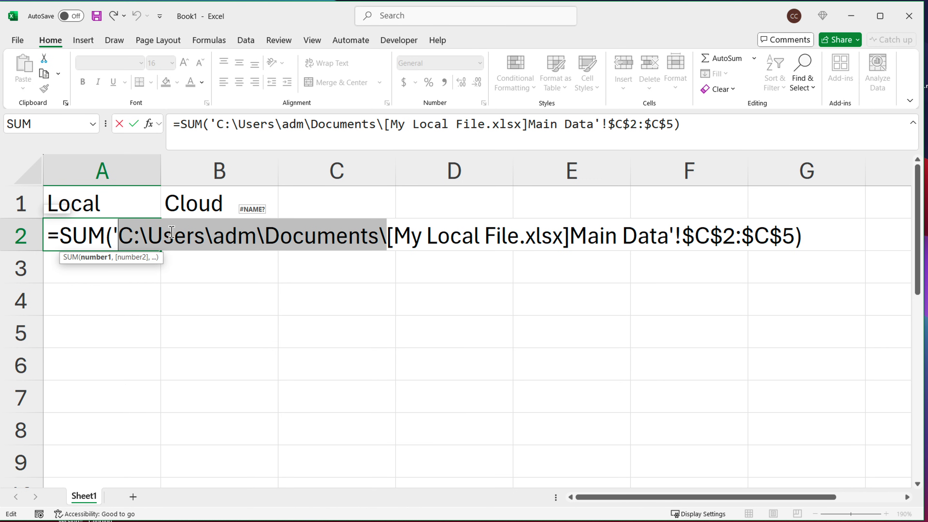
click(164, 235)
drag(122, 237, 389, 238)
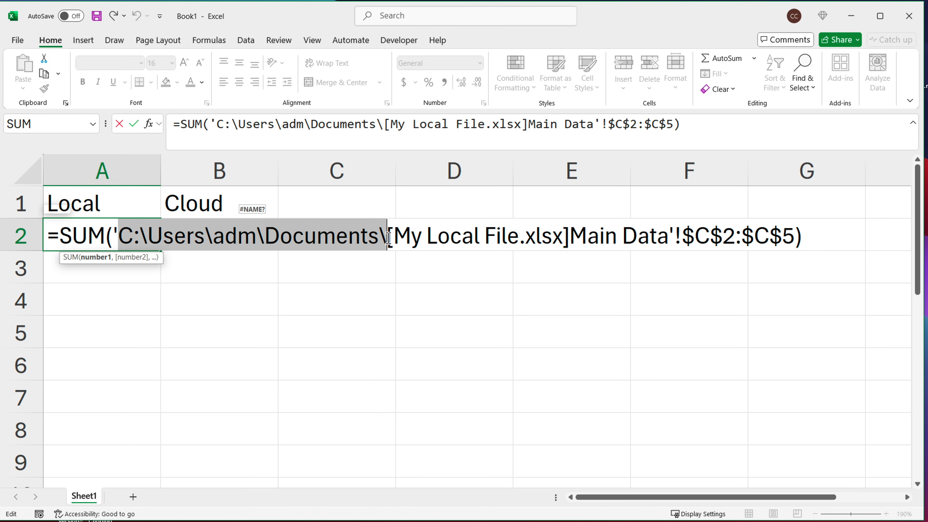
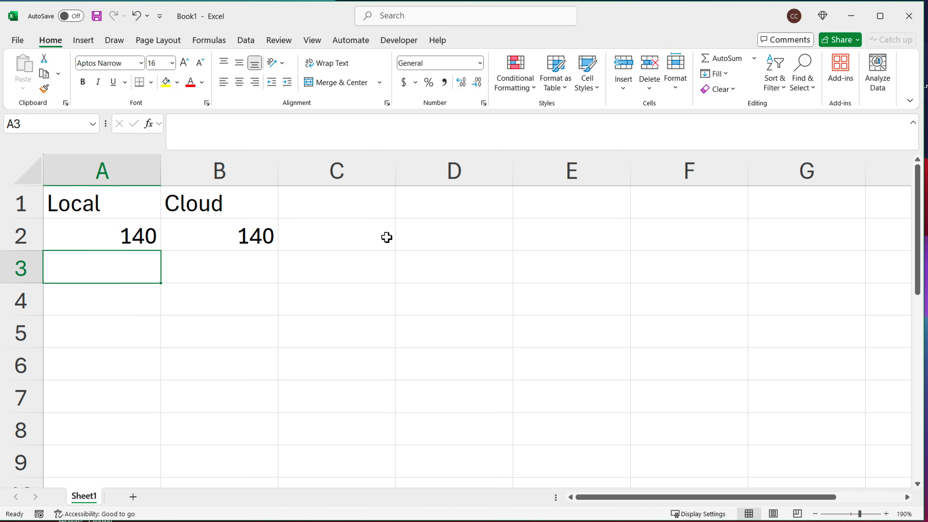
Step: Examine the cell range, sheet name, file name and SharePoint web path in B2's reference to My File on OneDrive.xlsx
click(211, 245)
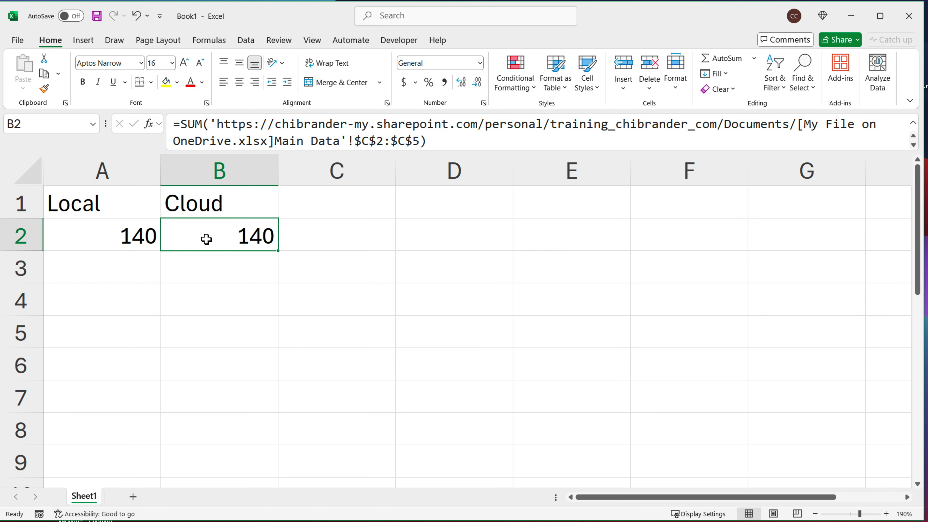
double_click(206, 239)
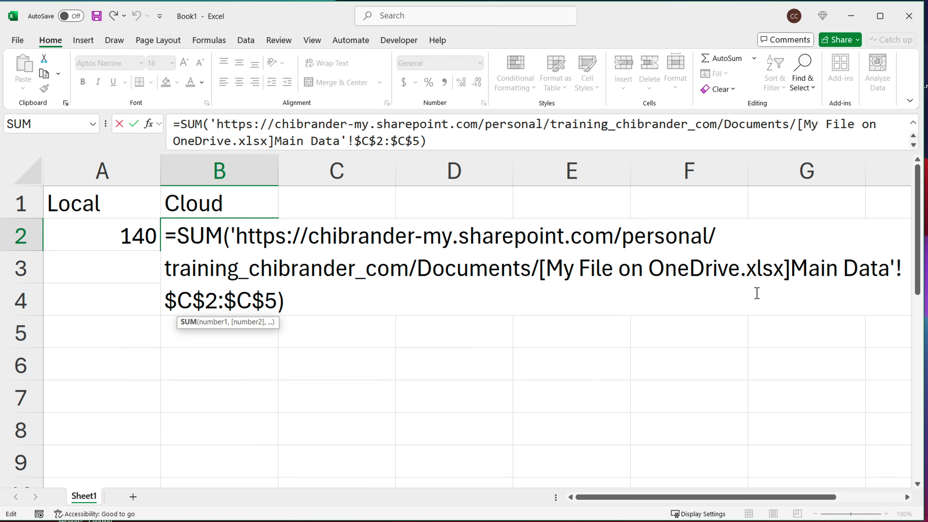
click(900, 270)
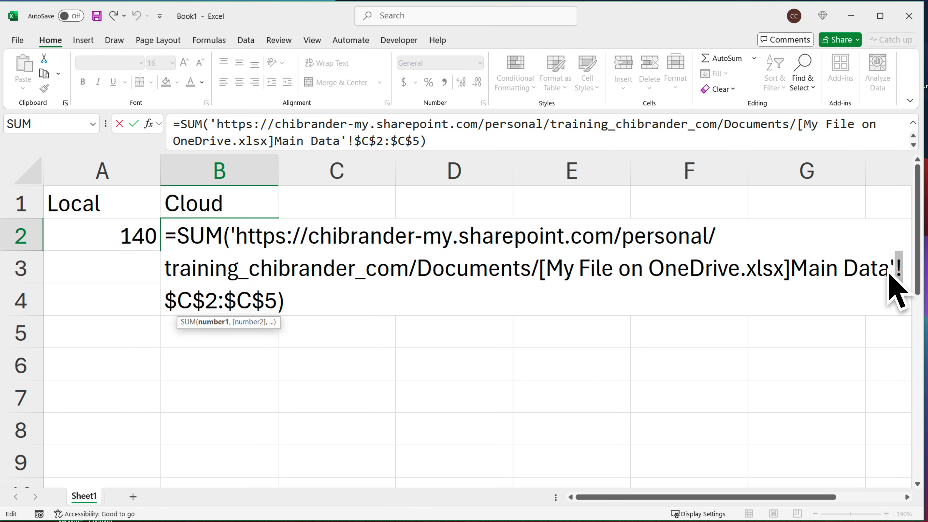
drag(897, 268, 278, 301)
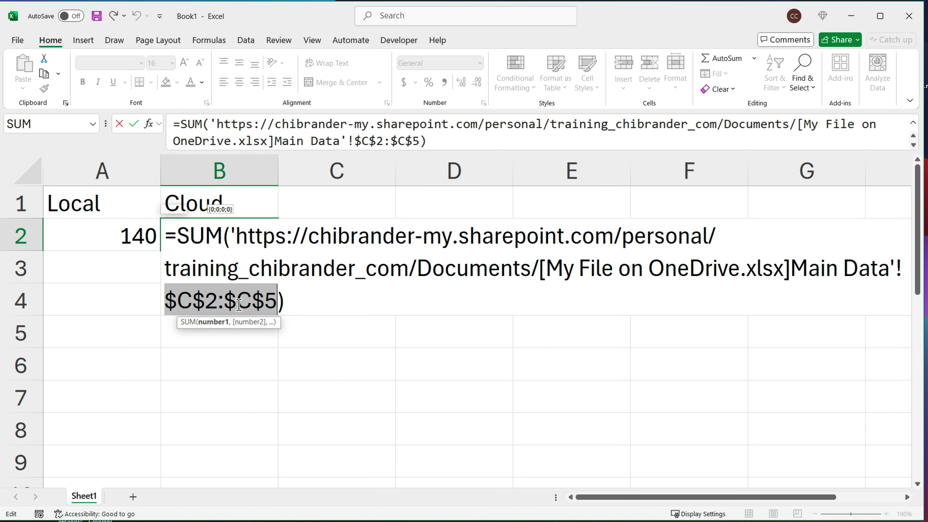
drag(895, 267, 239, 243)
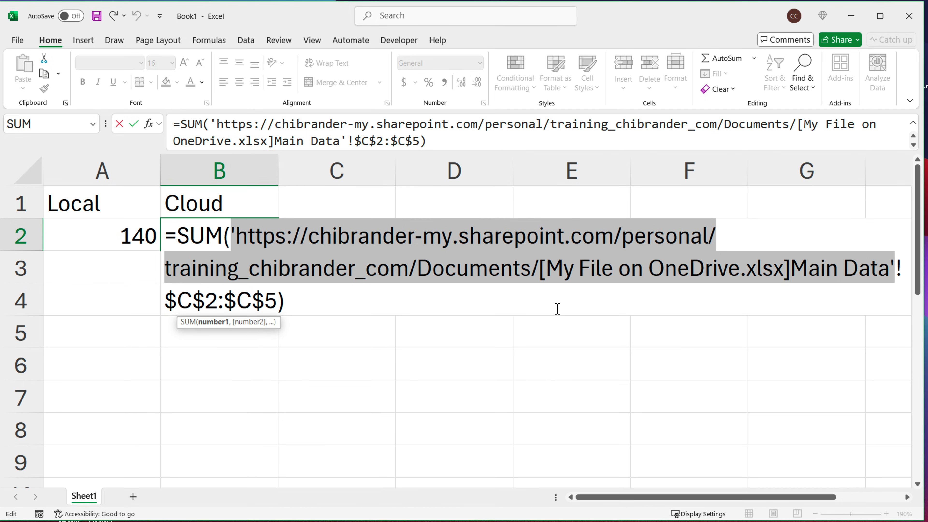
click(866, 272)
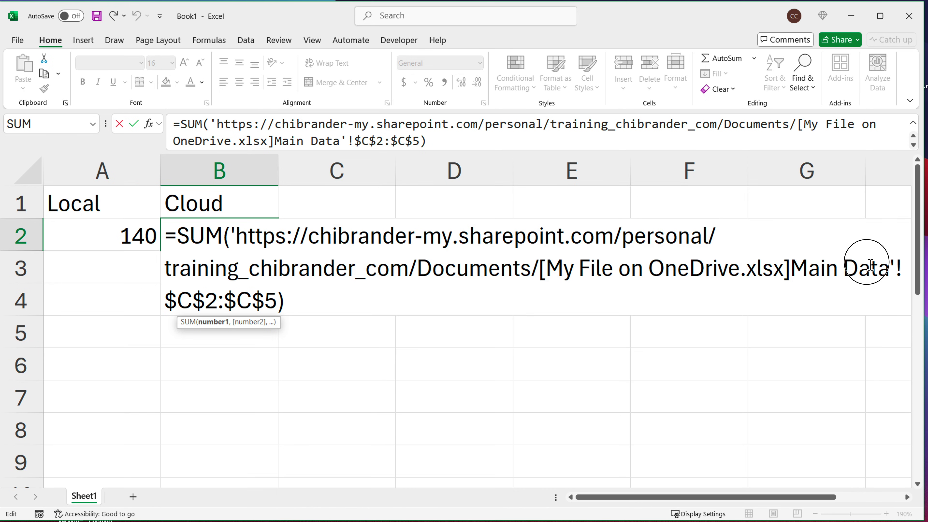
drag(890, 268, 543, 276)
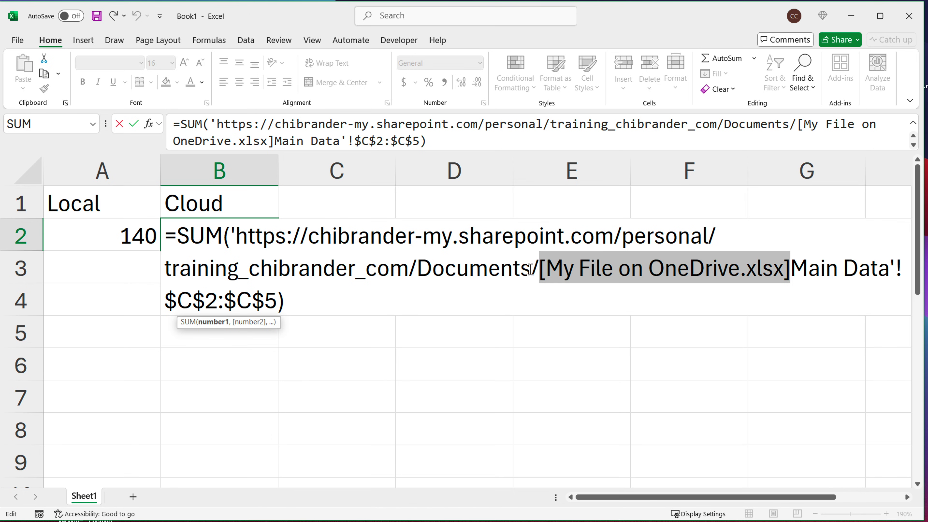
drag(543, 275, 242, 241)
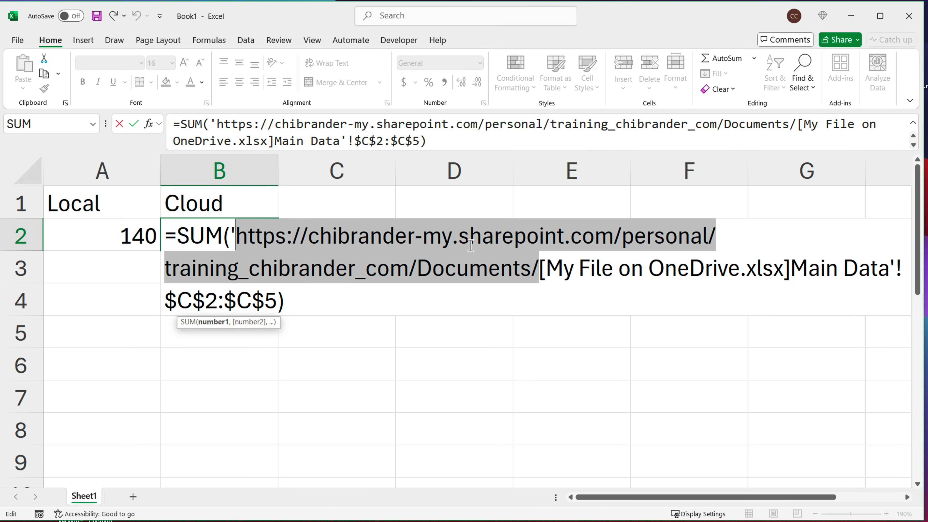
click(462, 240)
drag(462, 240, 602, 243)
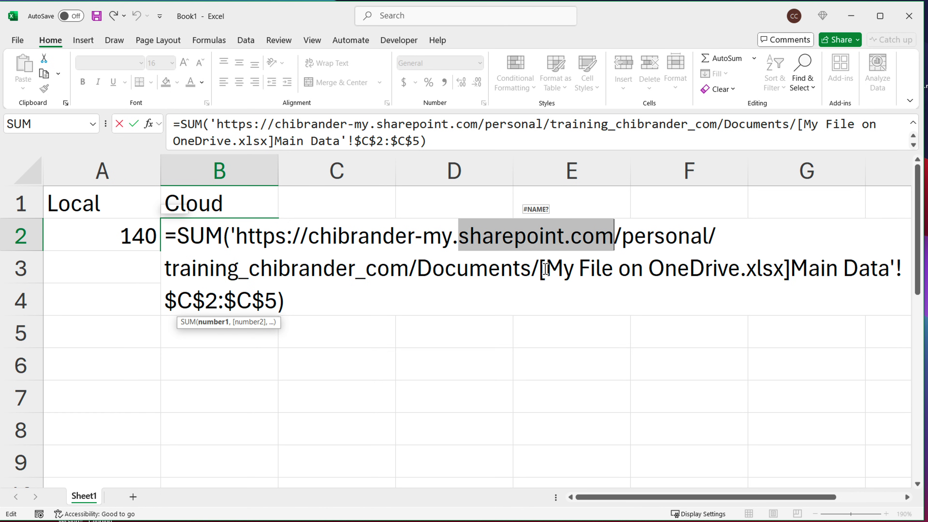
drag(539, 269, 243, 241)
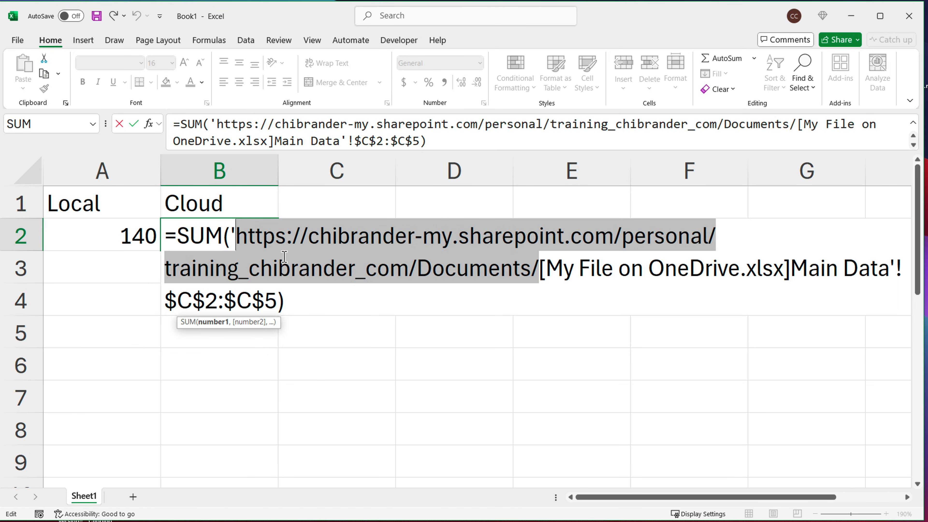
key(Return)
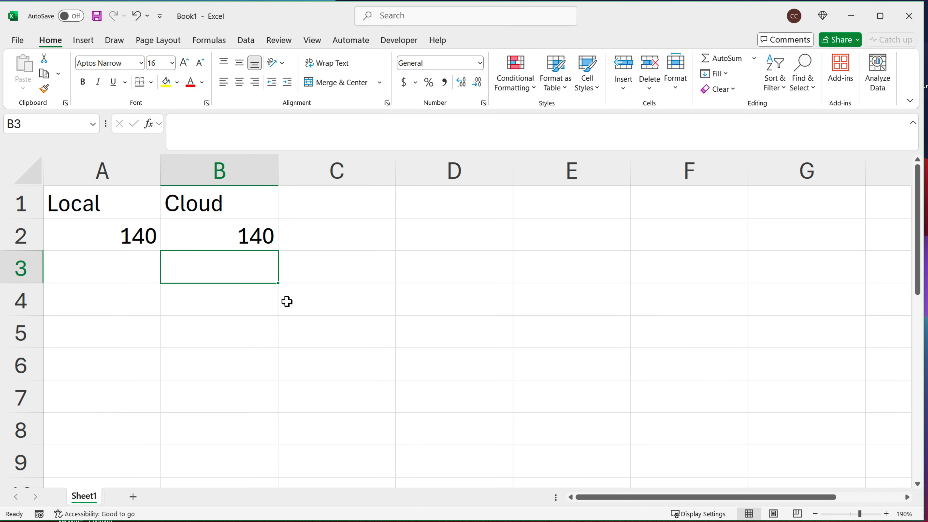
Step: Save the new workbook as Summary.xlsx in the company's OneDrive folder
key(ctrl+s)
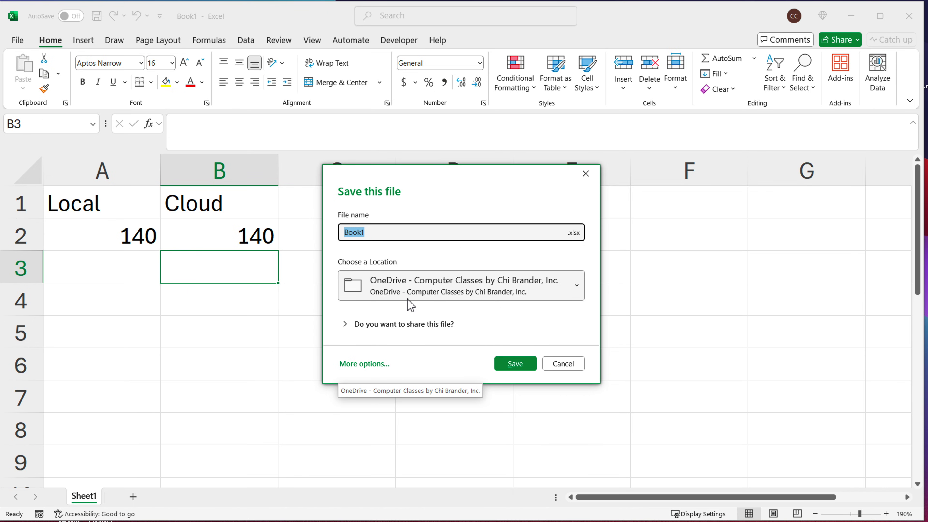
text(Summary)
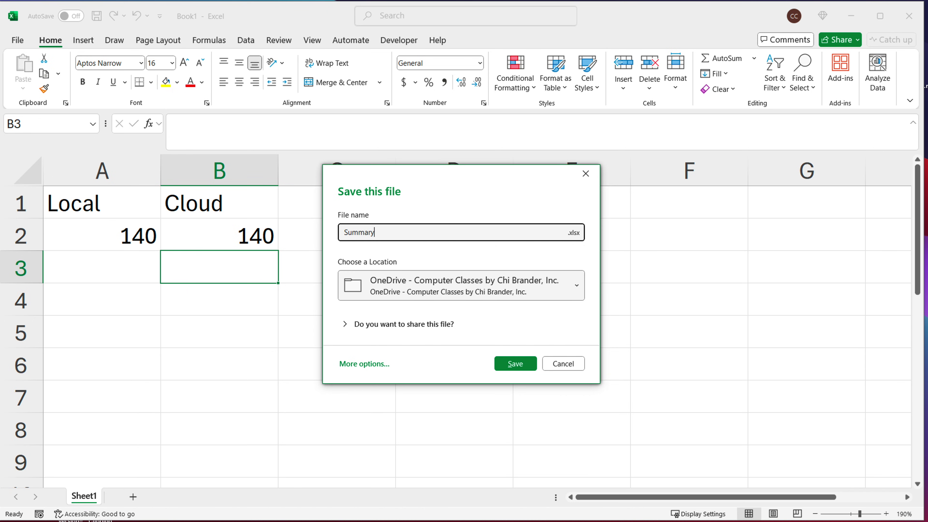
key(Return)
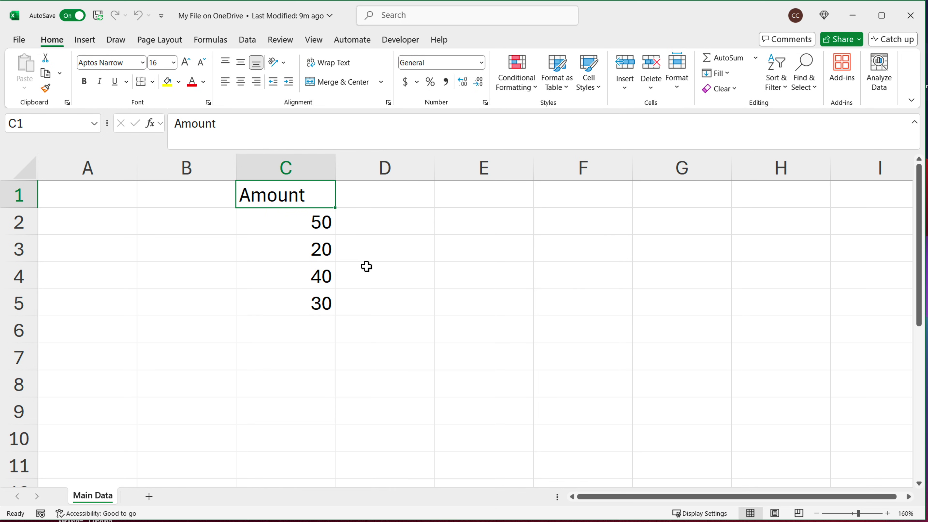
Step: Insert a blank column at column B on the Main Data sheet of My File on OneDrive
click(208, 235)
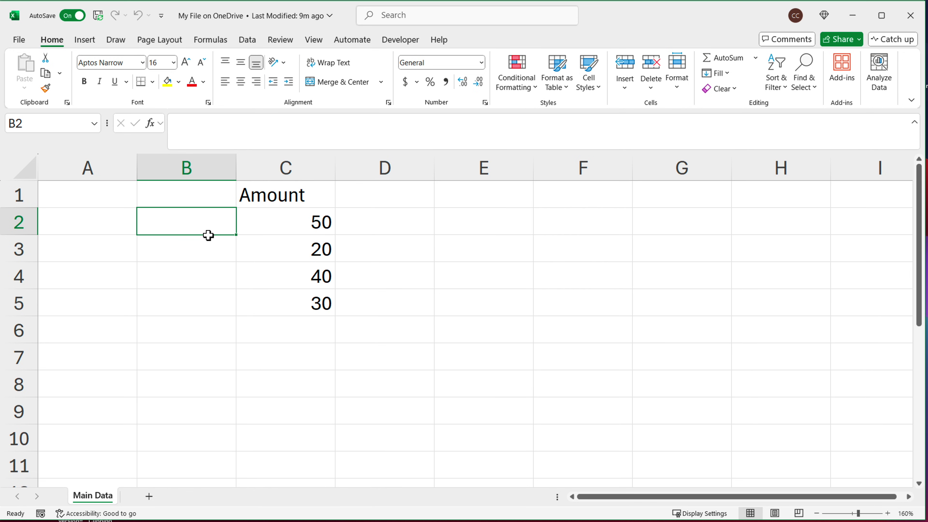
right_click(197, 175)
click(253, 300)
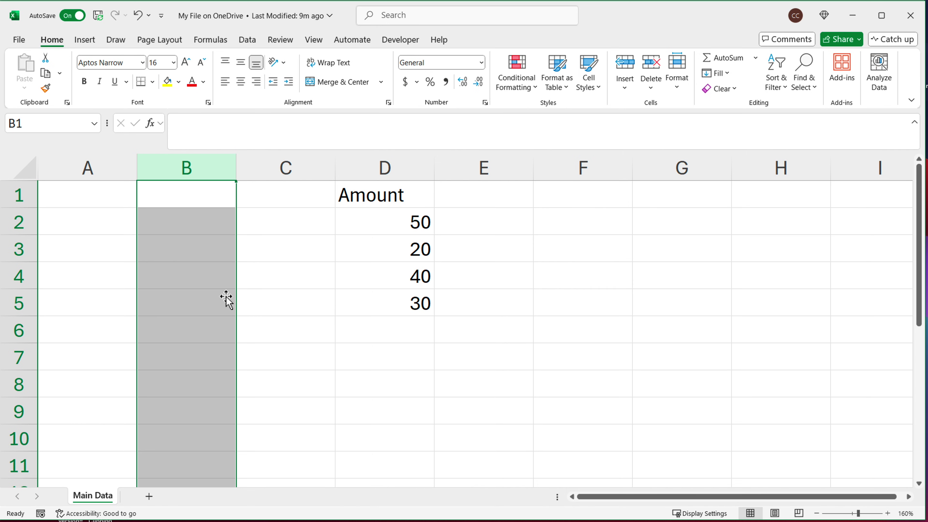
click(24, 199)
right_click(24, 199)
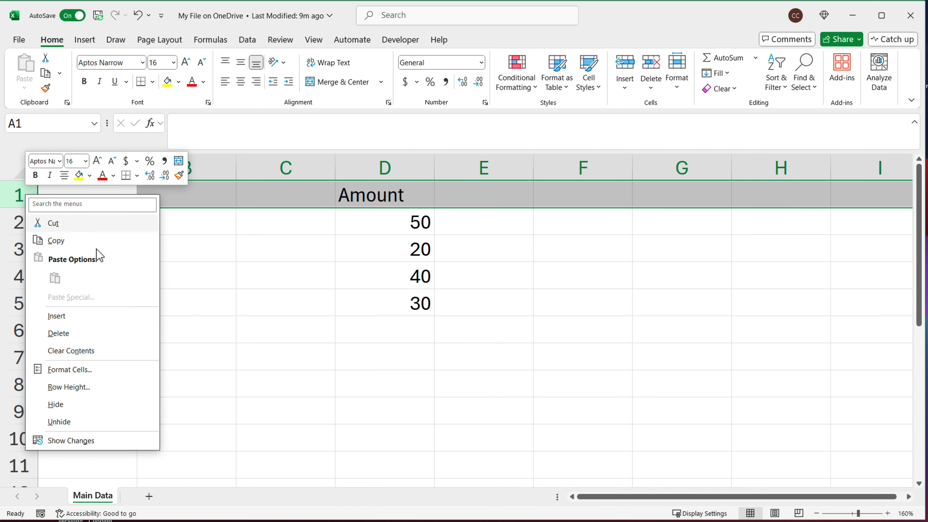
click(121, 316)
right_click(26, 199)
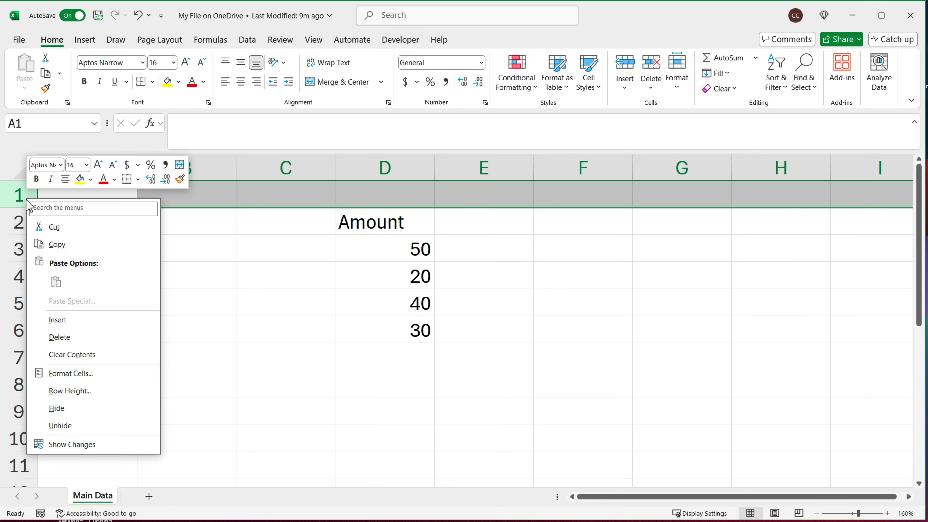
click(94, 338)
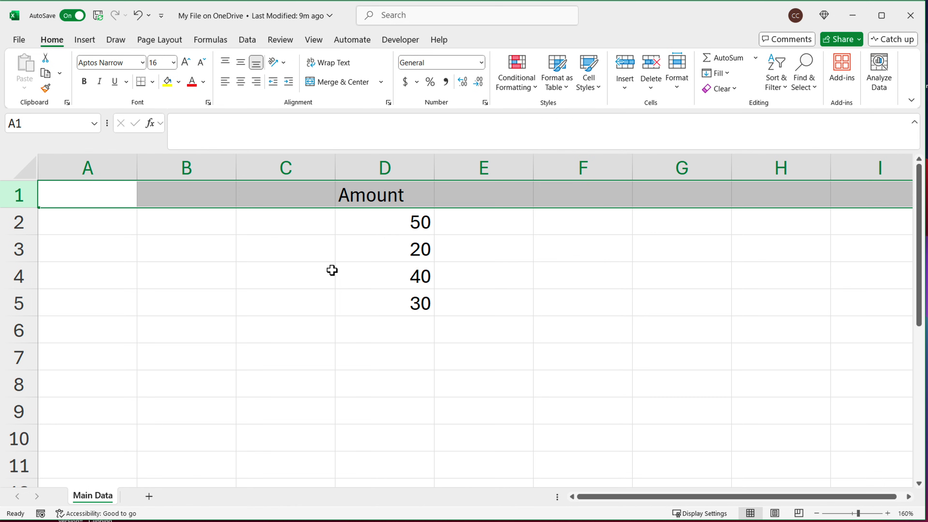
Step: Check the shifted amounts in column D by selecting D2:D6, and close the My File on OneDrive workbook
click(296, 204)
drag(388, 218, 379, 323)
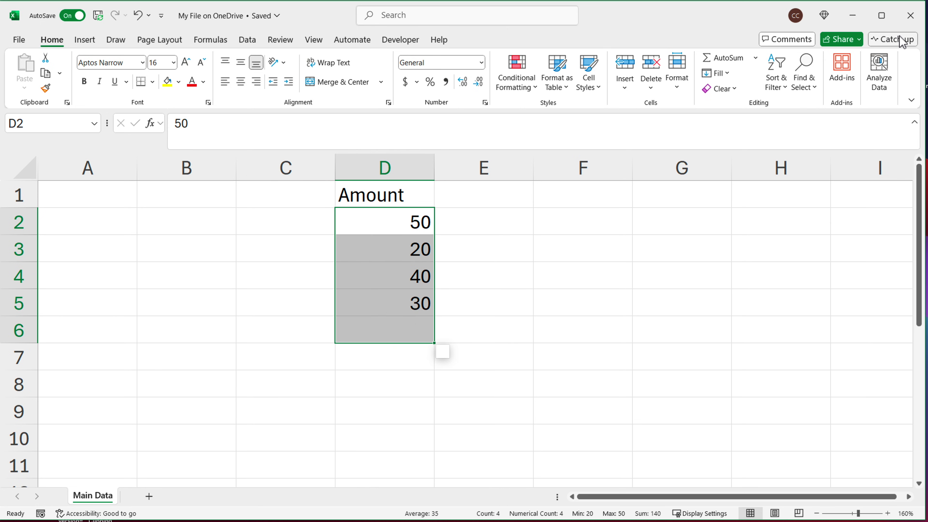
click(910, 14)
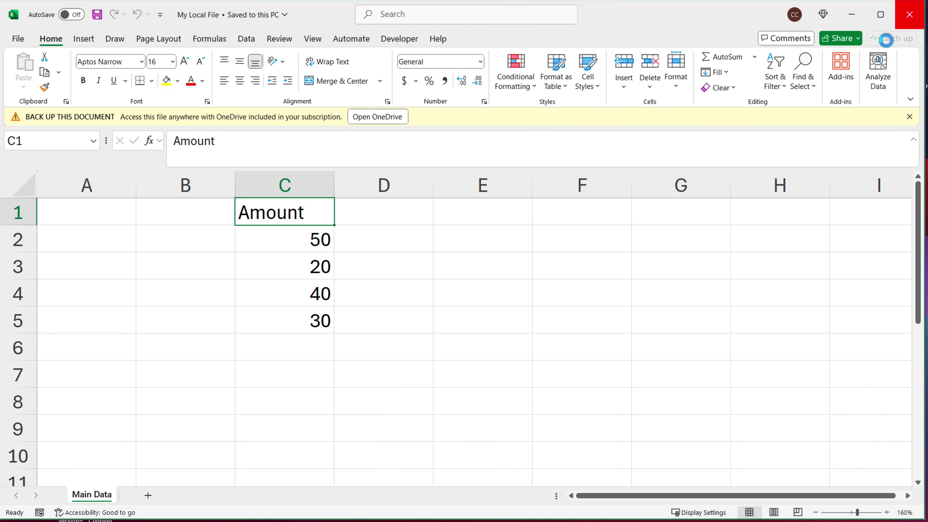
Step: Insert a blank column at column C on the Main Data sheet of My Local File and save the workbook
right_click(298, 193)
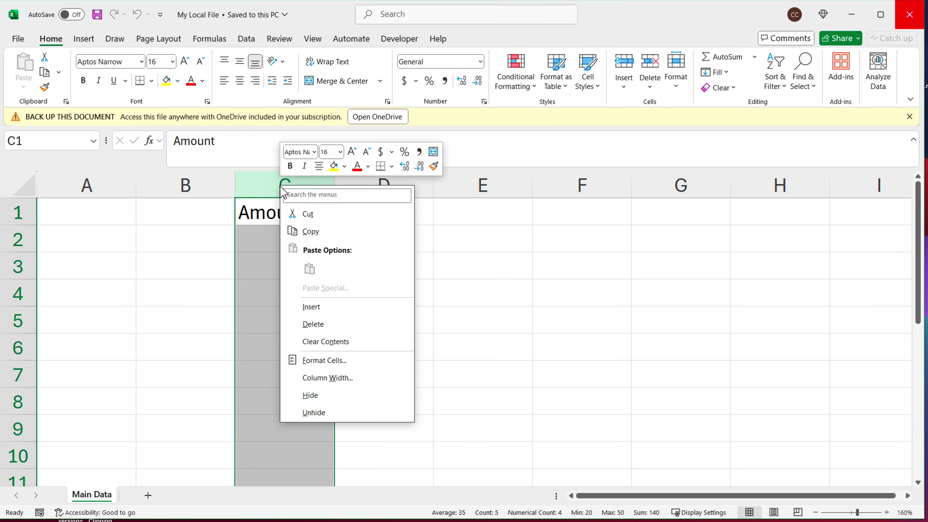
click(328, 308)
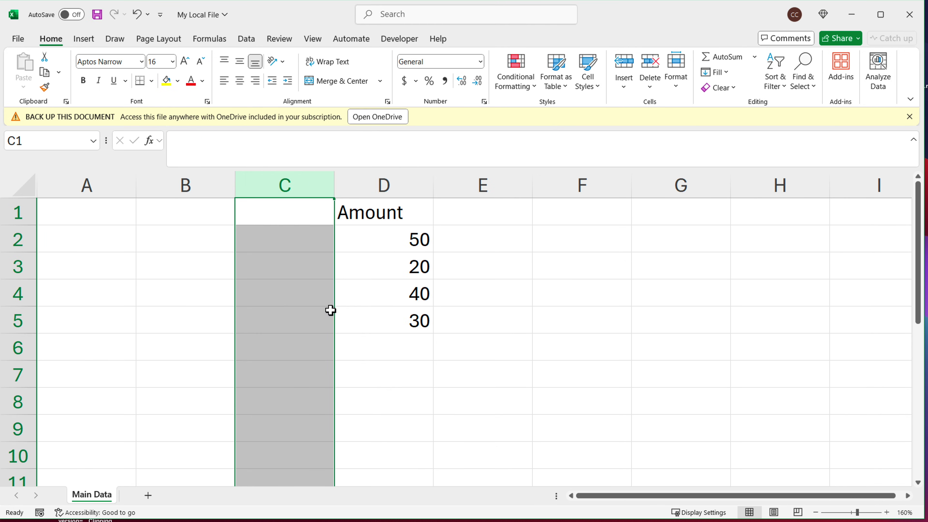
click(291, 264)
key(ctrl+s)
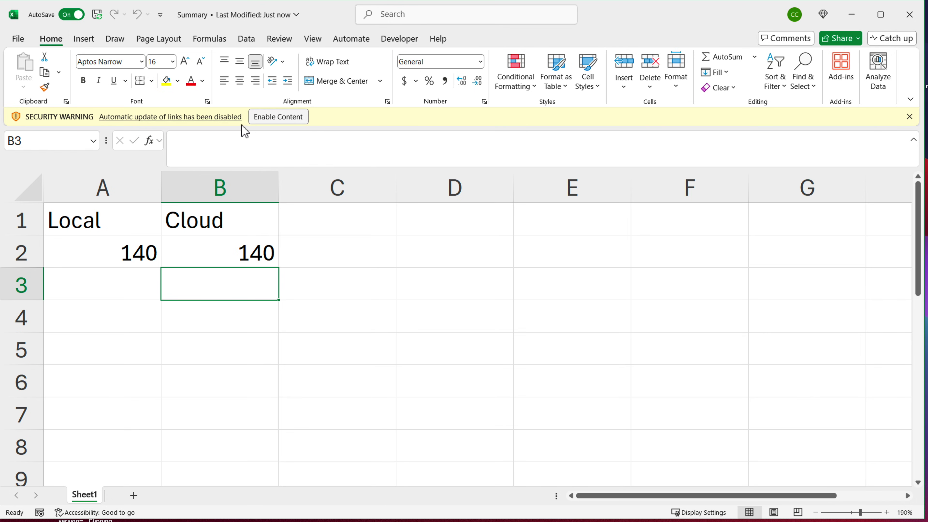
Step: Enable the blocked link updates in the Summary workbook and make the file a trusted document
click(272, 121)
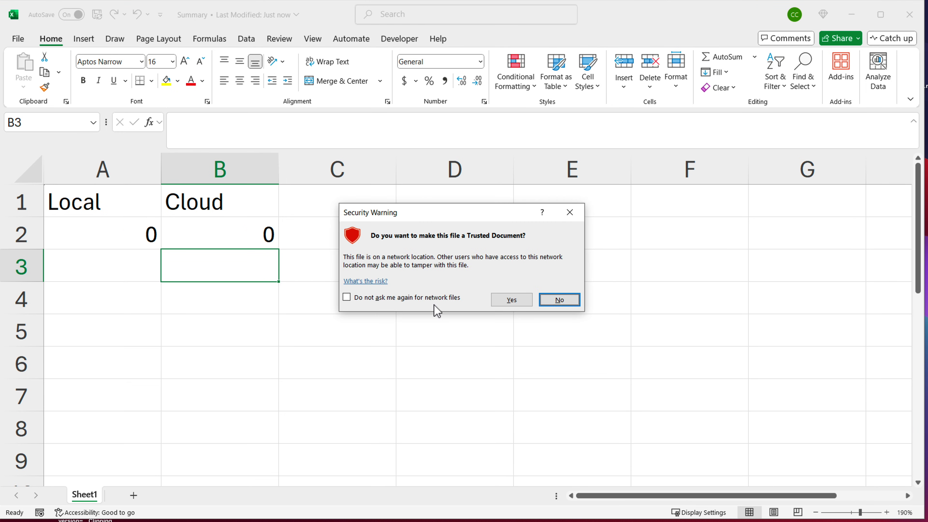
click(505, 301)
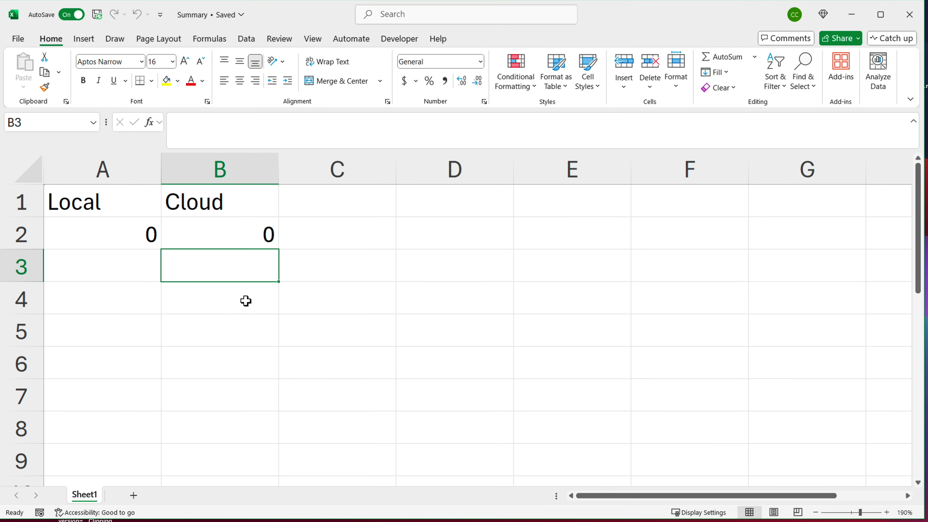
Step: Compare the formulas in A2 and B2, and examine the cell range in A2's reference to My Local File.xlsx
click(126, 241)
click(210, 237)
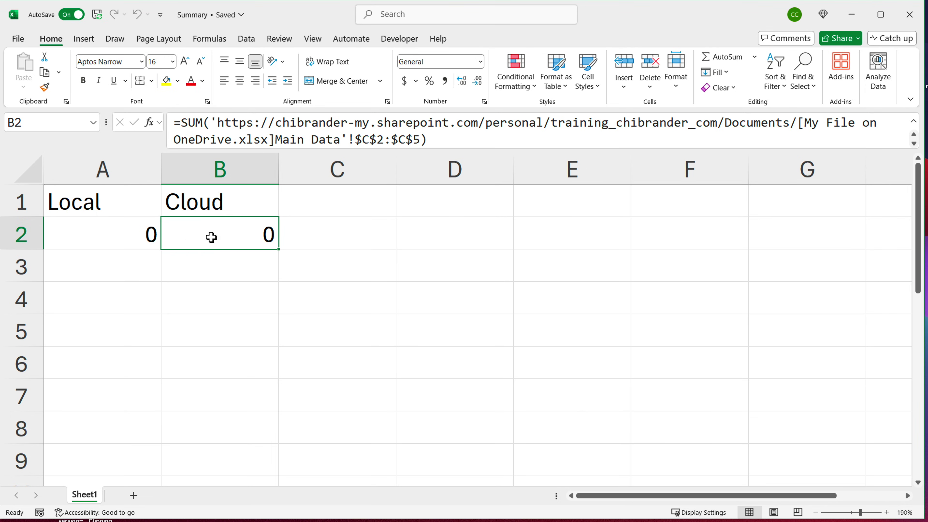
click(102, 238)
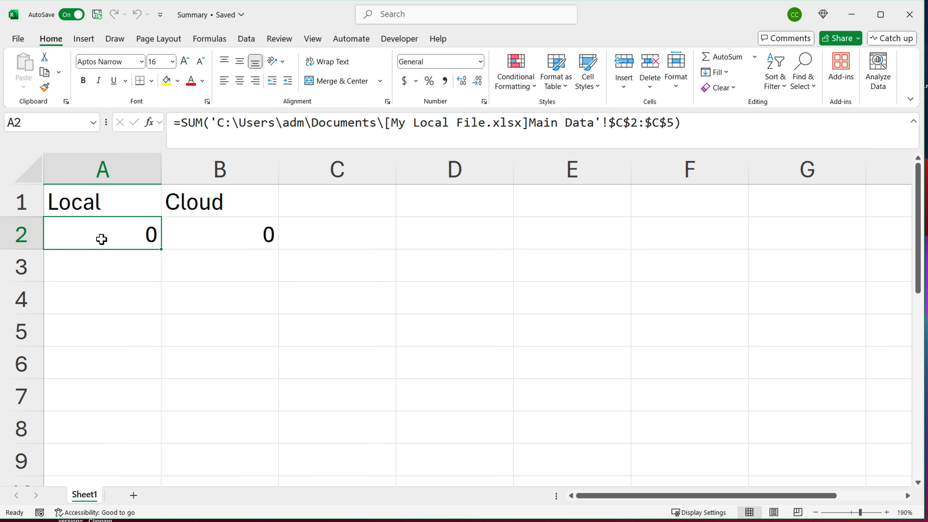
double_click(104, 240)
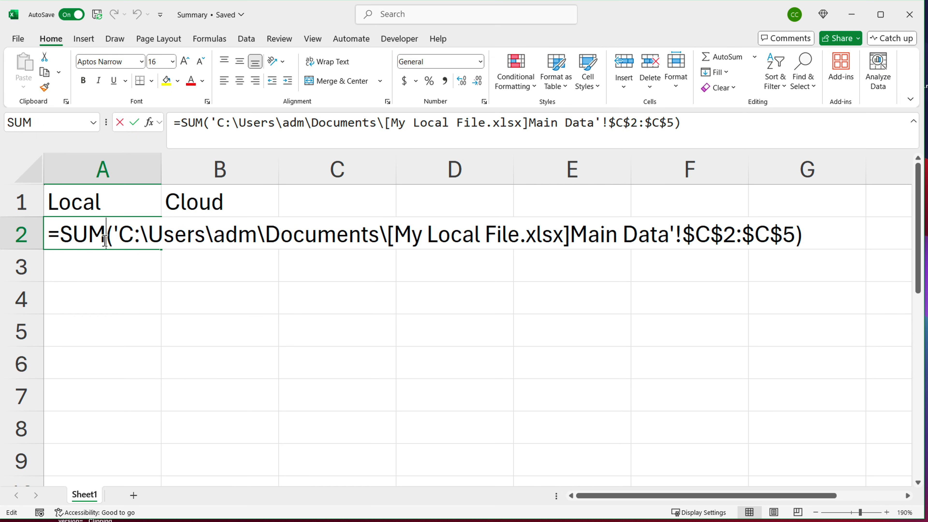
drag(689, 234, 797, 236)
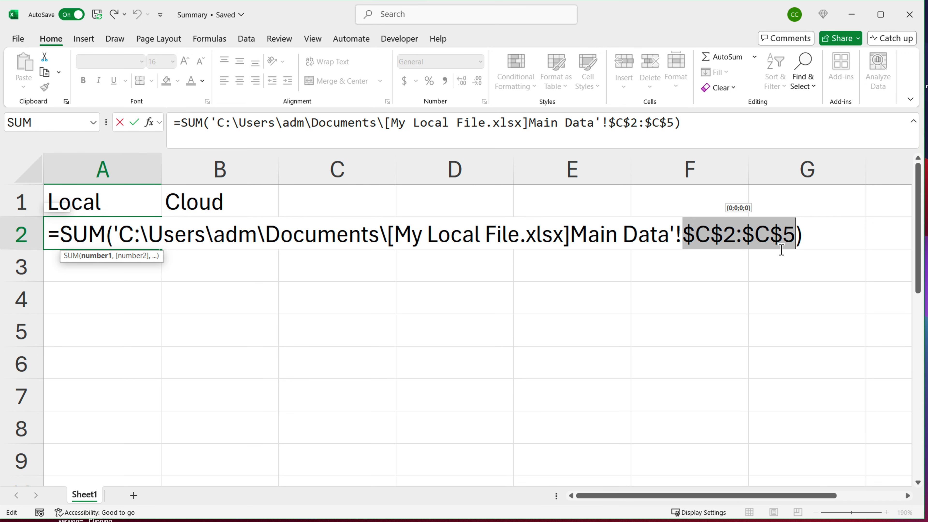
key(ctrl+Return)
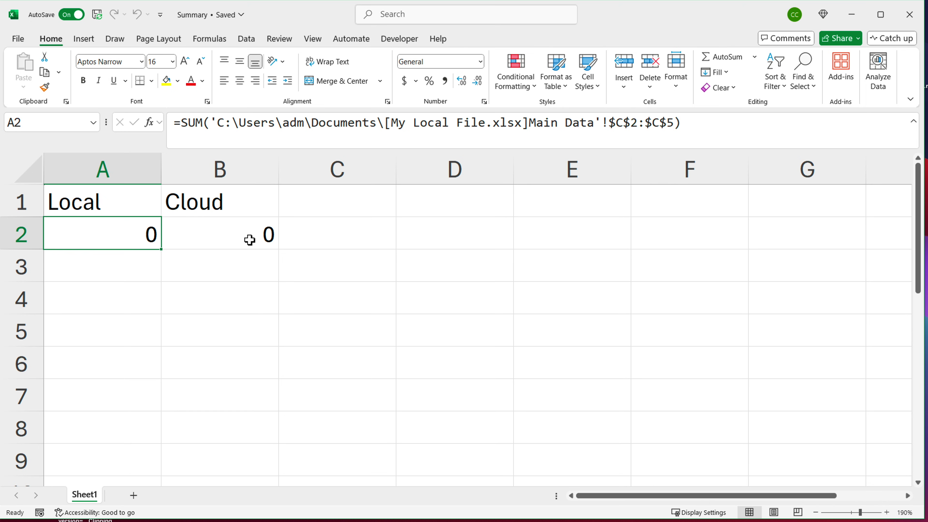
Step: Examine the cell range at the end of B2's reference to My File on OneDrive.xlsx, leaving the formula as it is
click(240, 241)
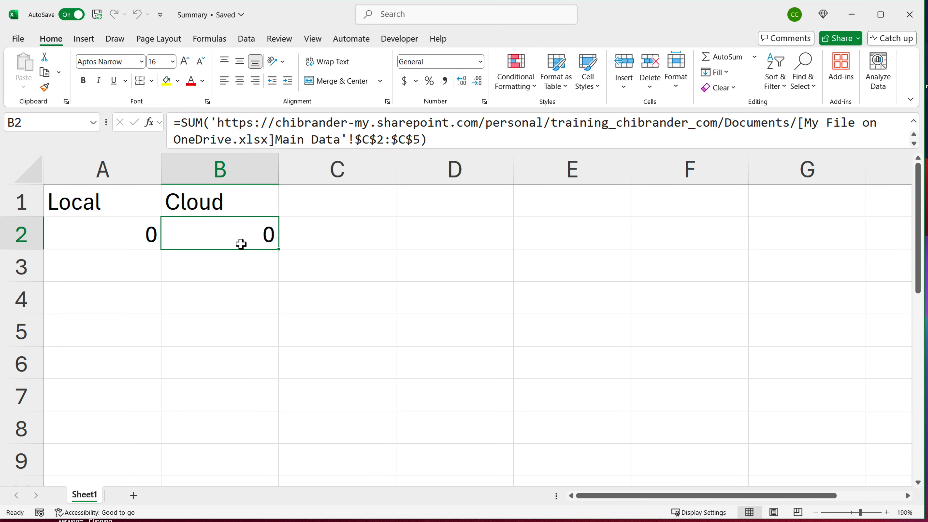
double_click(224, 240)
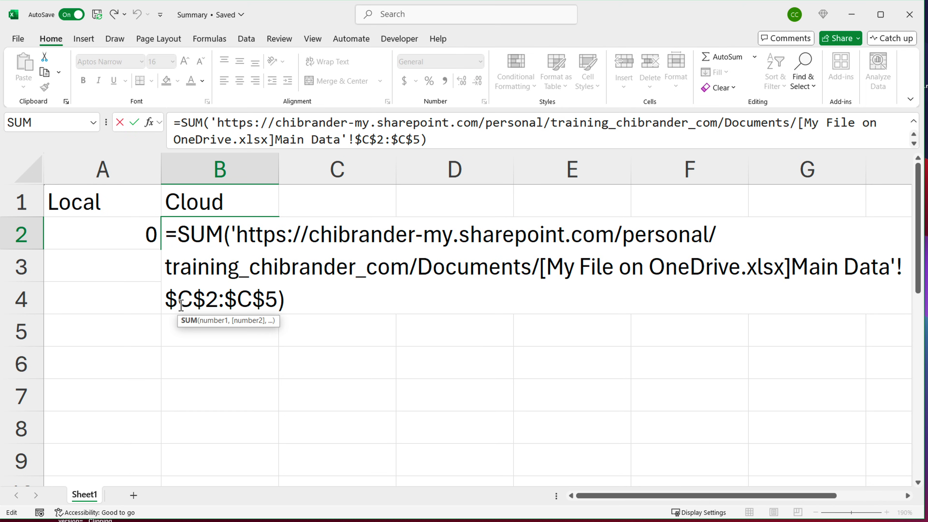
drag(167, 300, 282, 300)
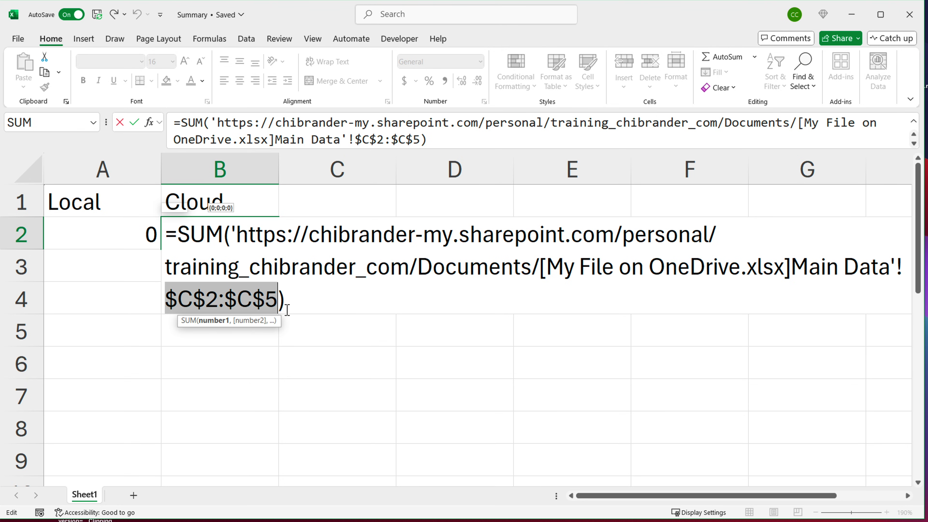
key(Escape)
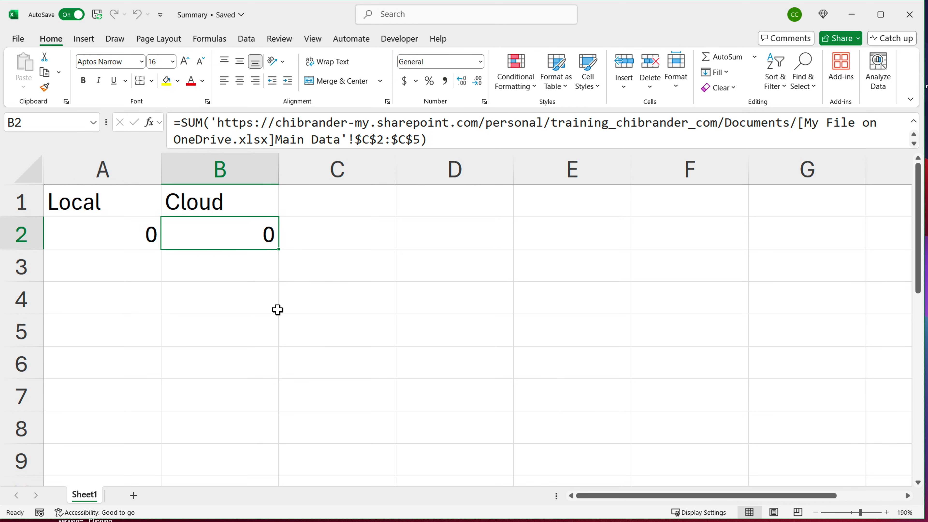
double_click(213, 240)
drag(167, 301, 279, 304)
key(Escape)
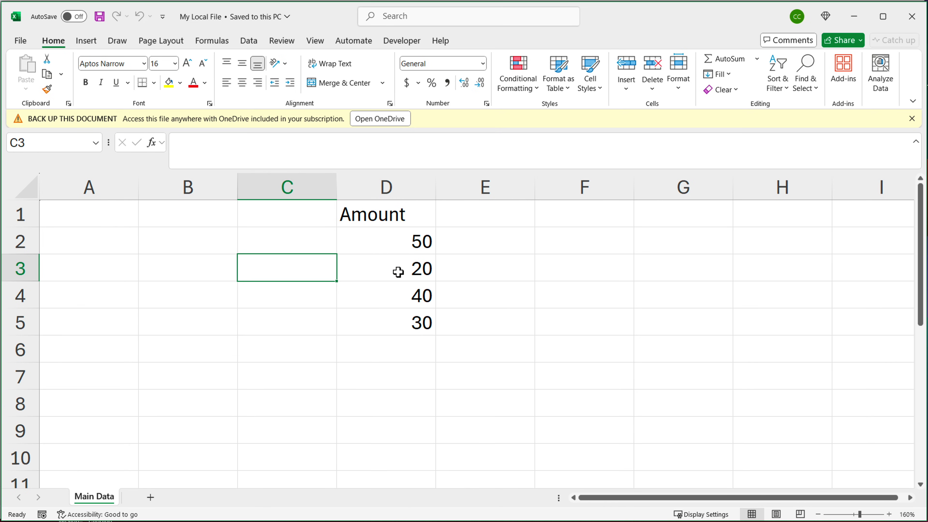
Step: Name the range D2:D5 in My Local File SalesAmounts and save the workbook
click(396, 252)
drag(397, 256, 393, 332)
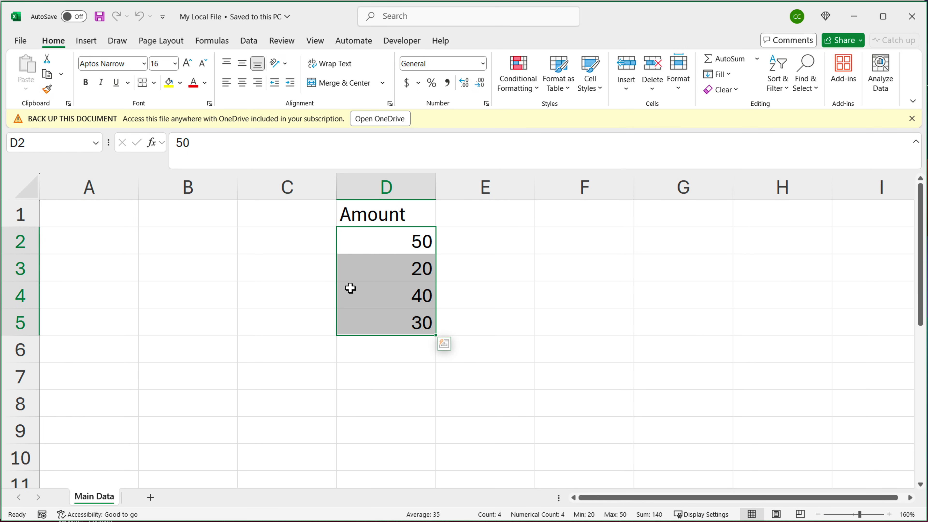
click(37, 148)
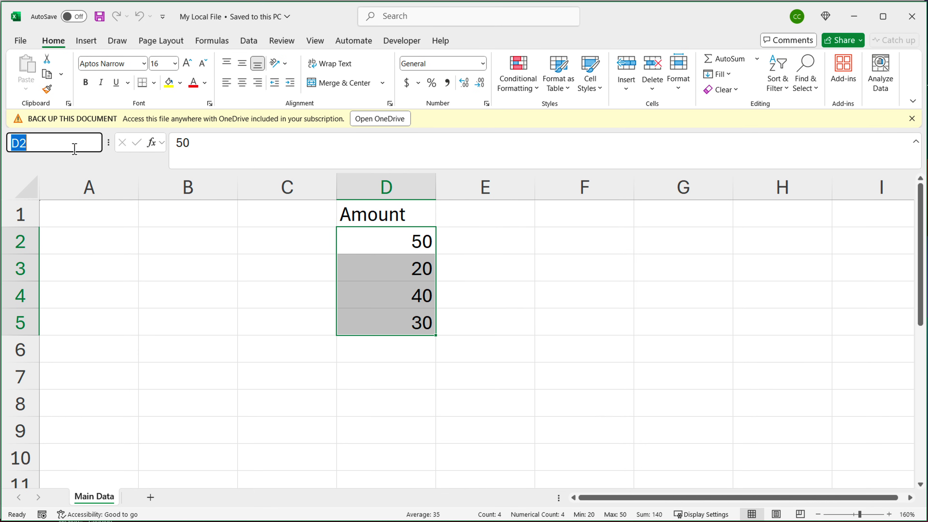
text(SalesAmounts)
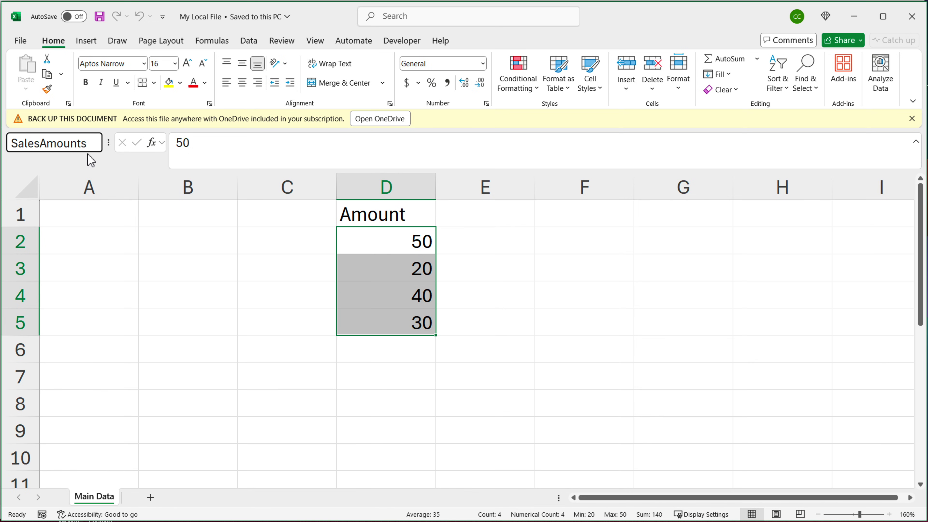
key(Return)
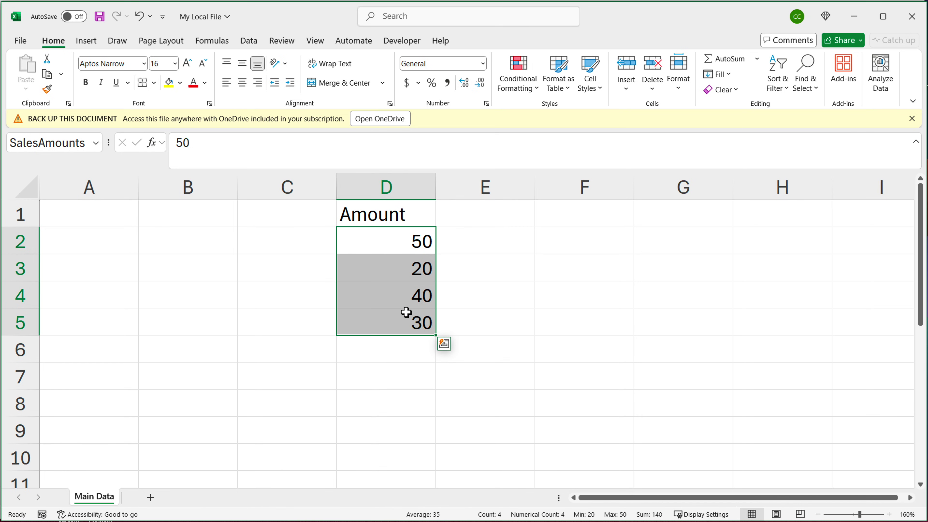
key(ctrl+s)
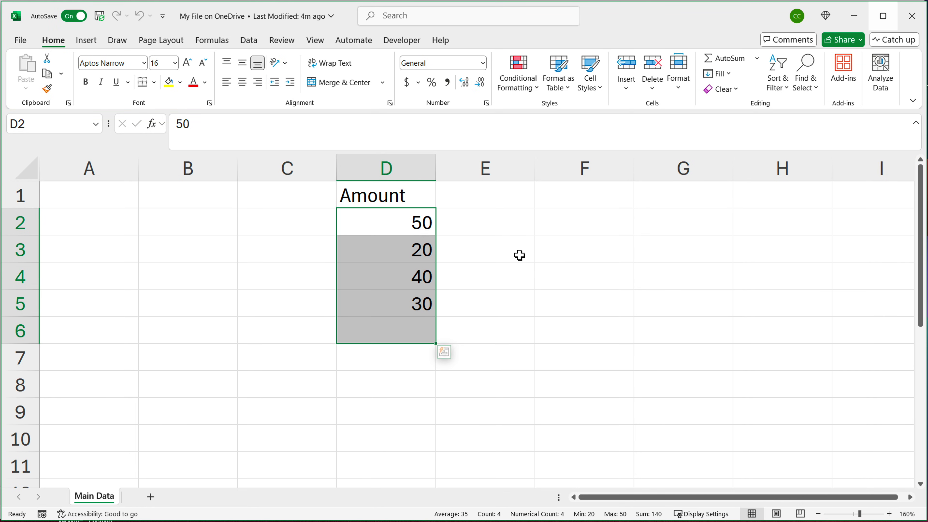
Step: Name the range D2:D5 in My File on OneDrive SalesAmounts and close the workbook
click(517, 255)
drag(408, 225, 408, 304)
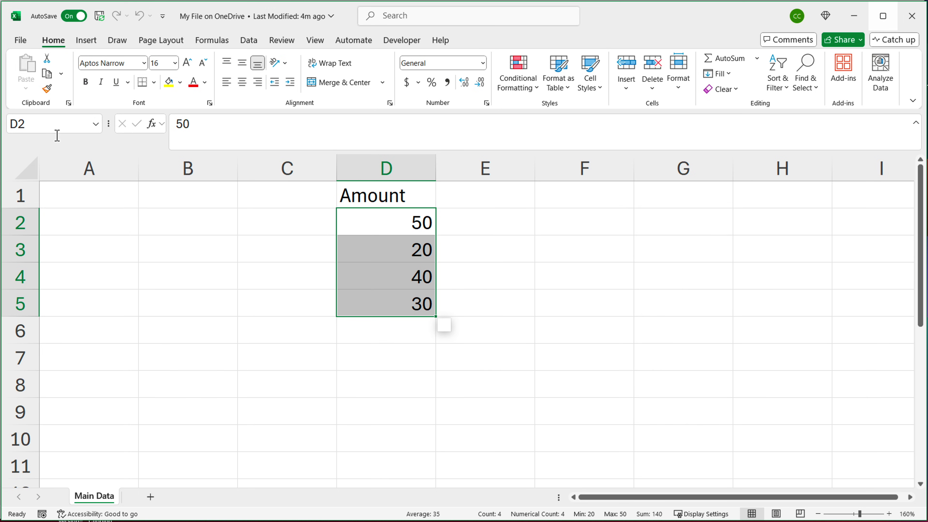
click(49, 125)
text(Sal)
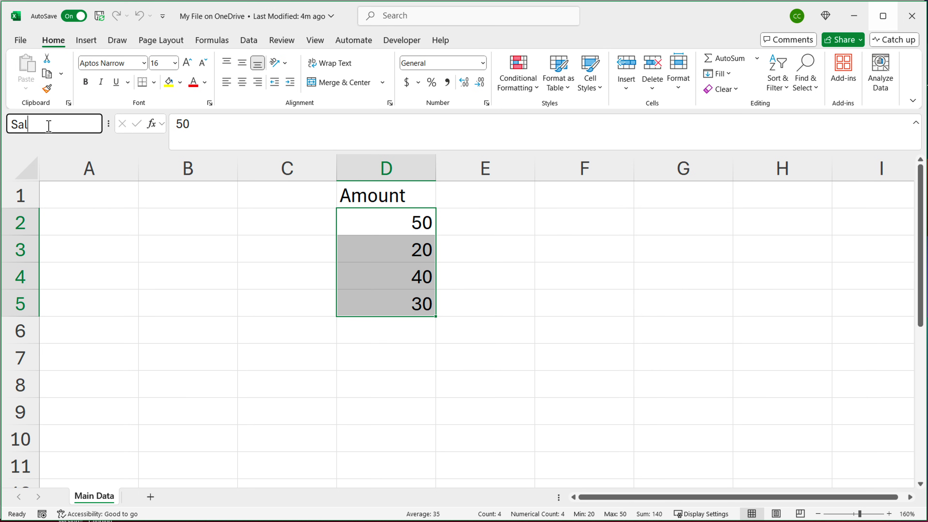
text(esAmounts)
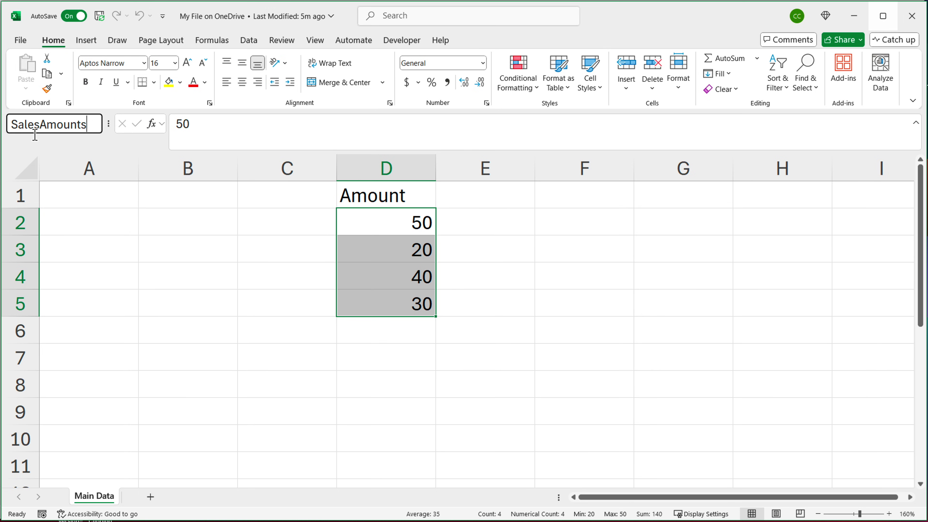
key(Return)
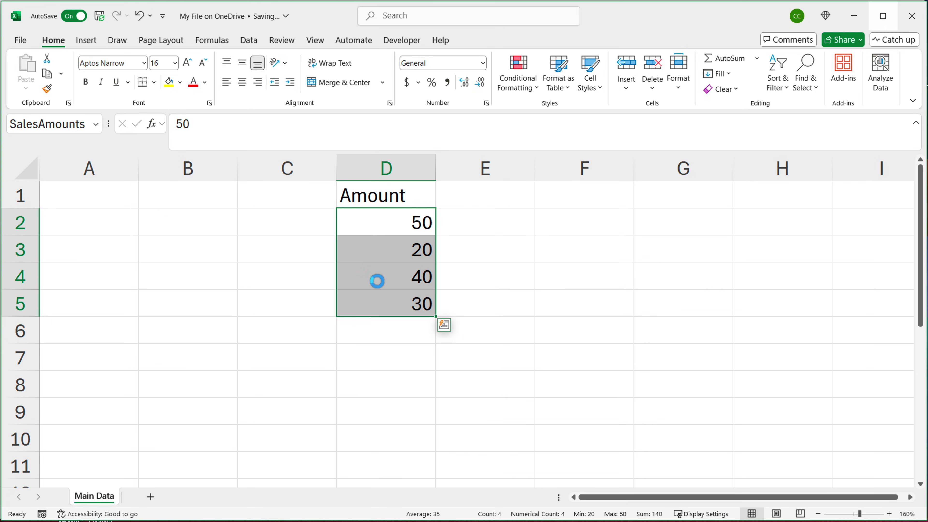
click(389, 198)
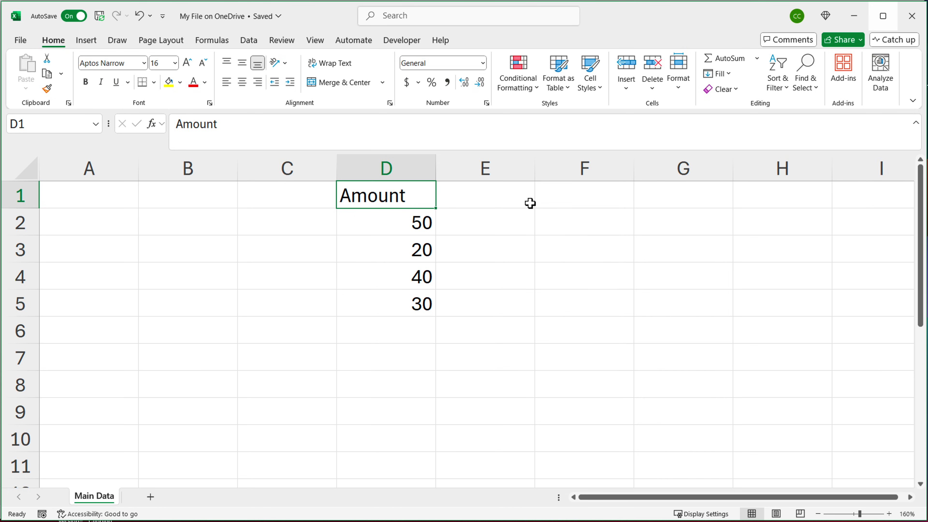
click(910, 23)
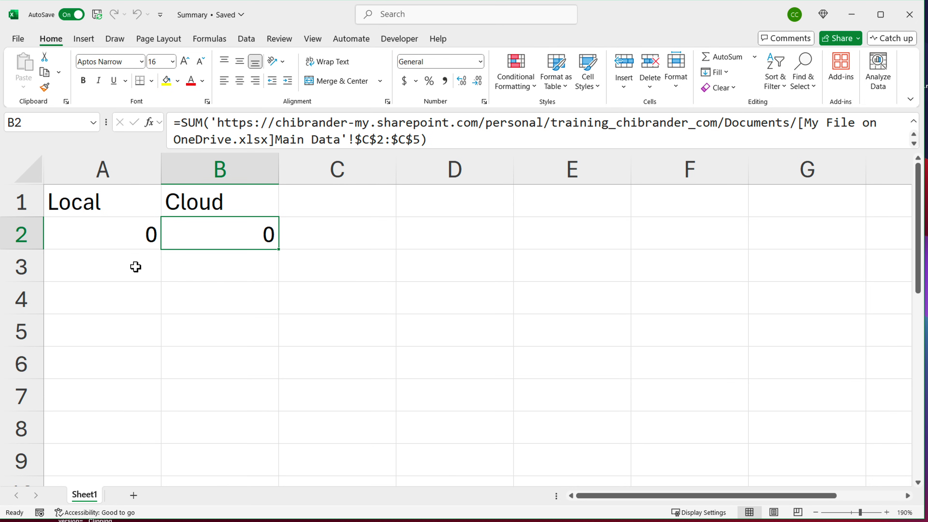
Step: Replace the cell range in A2's link to My Local File.xlsx with the named range SalesAmounts
click(109, 238)
double_click(100, 237)
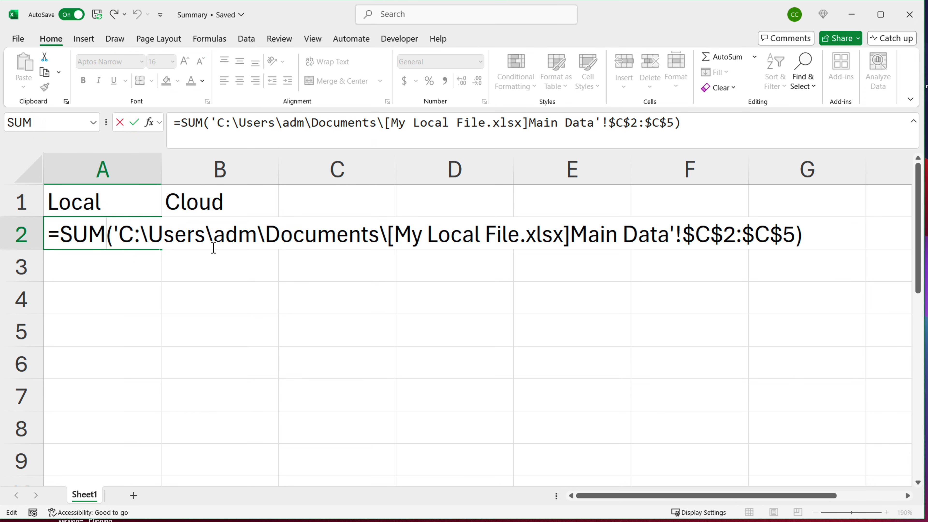
click(688, 236)
drag(689, 236, 793, 234)
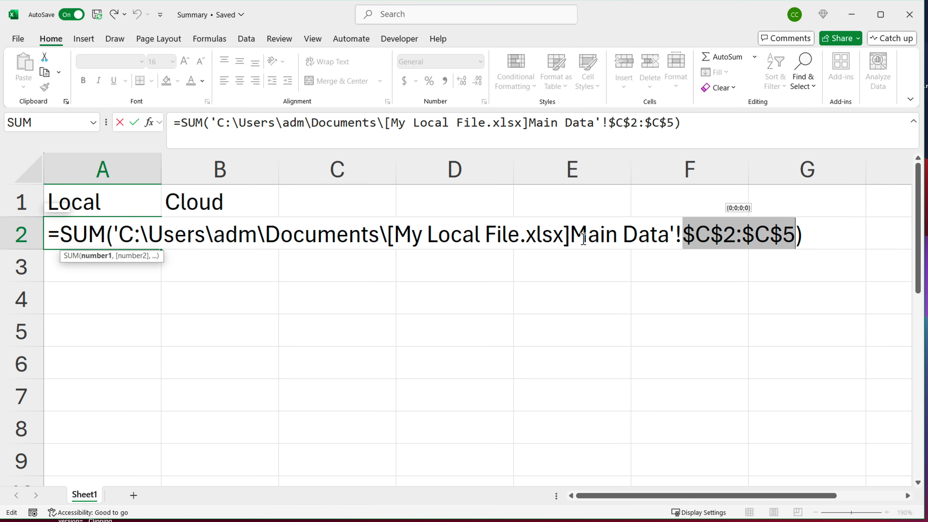
drag(578, 237, 688, 239)
click(724, 237)
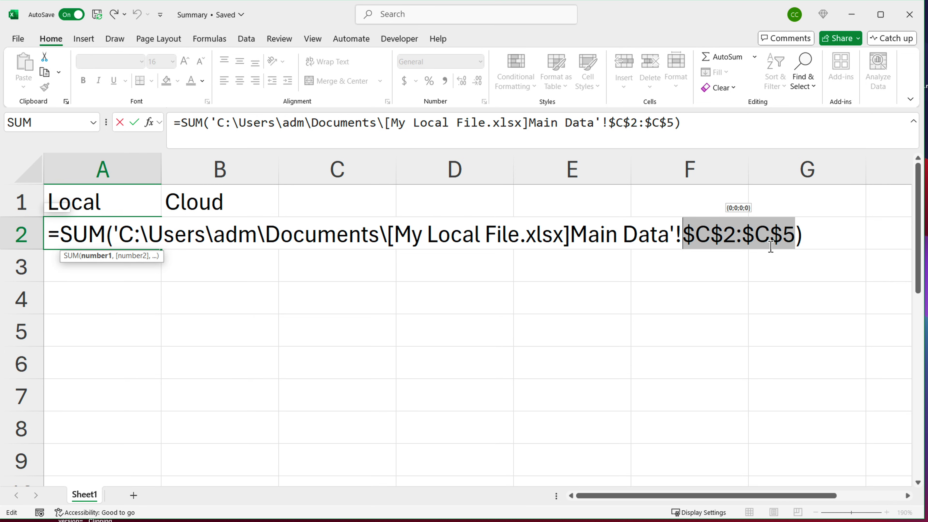
key(BackSpace)
text(SalesAmount)
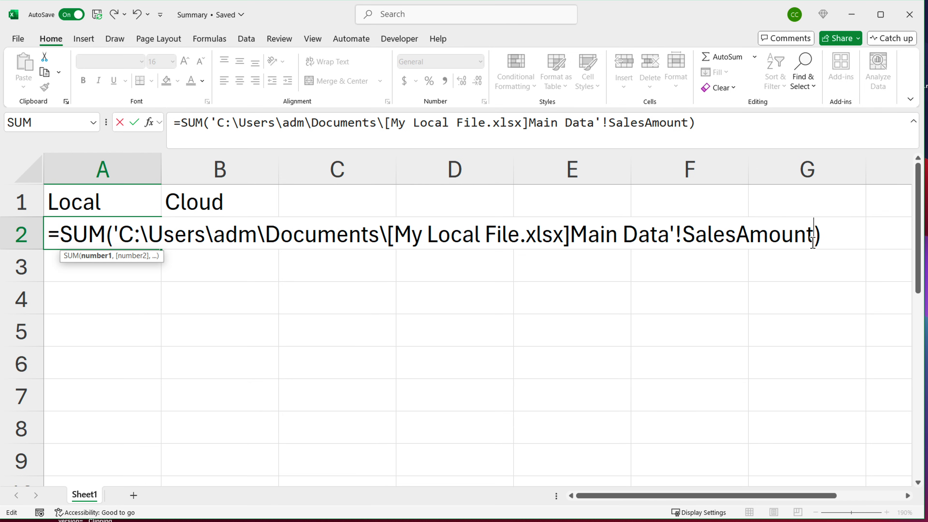
text(s)
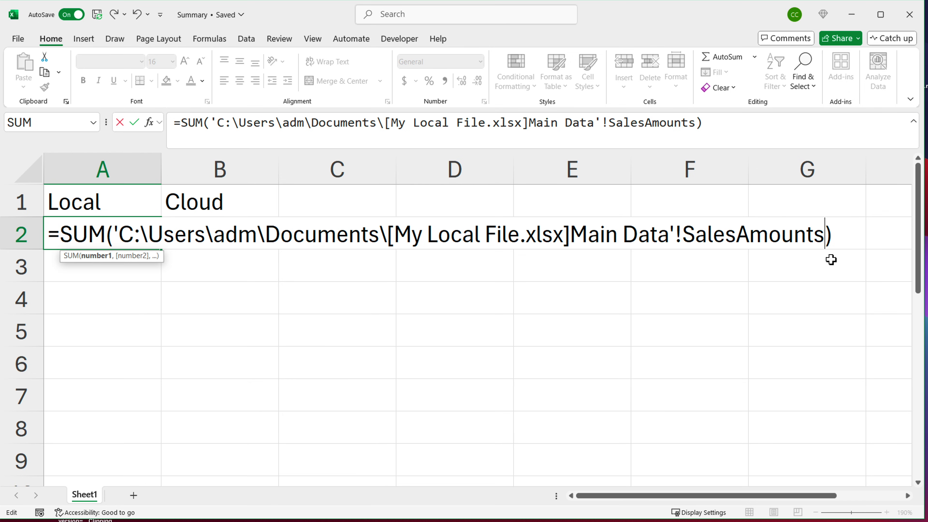
key(Return)
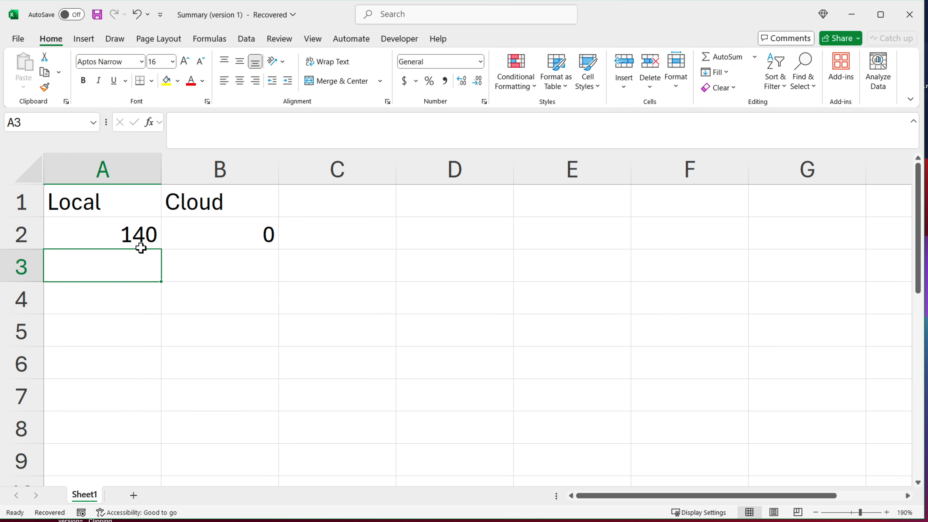
Step: Replace the cell range in B2's link to My File on OneDrive.xlsx with the named range SalesAmounts
click(216, 241)
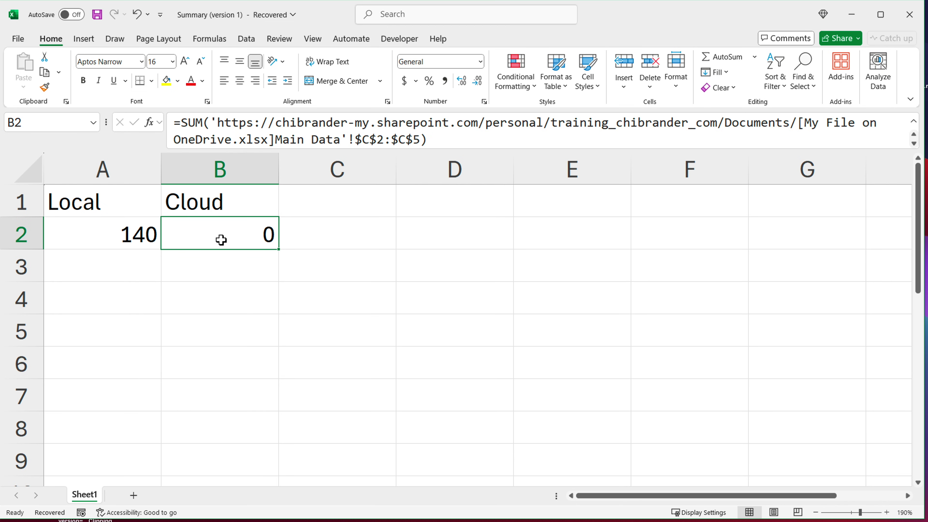
double_click(221, 239)
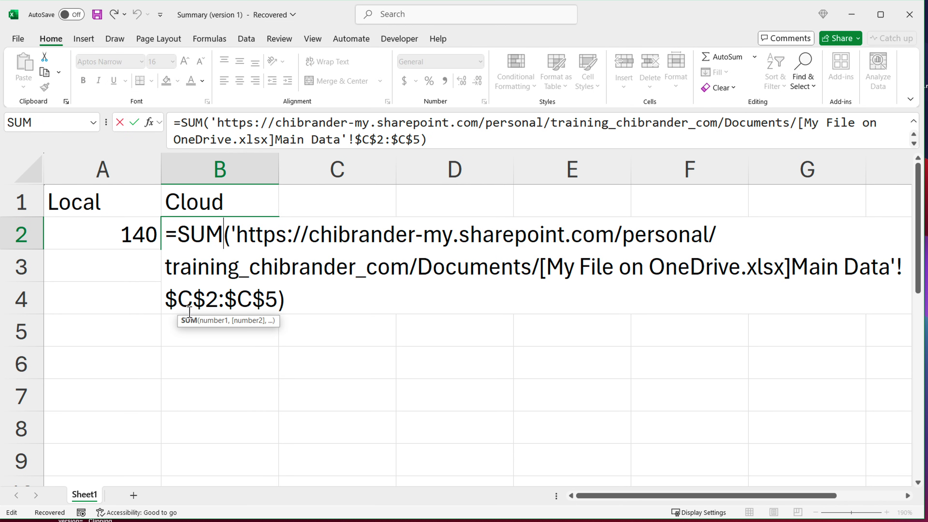
drag(173, 299, 282, 305)
key(BackSpace)
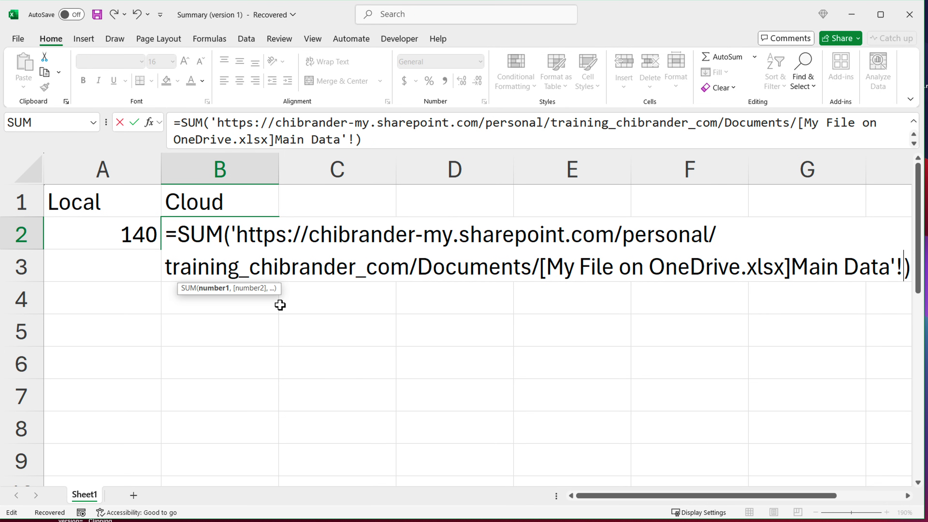
text(SalesAmounts)
key(Return)
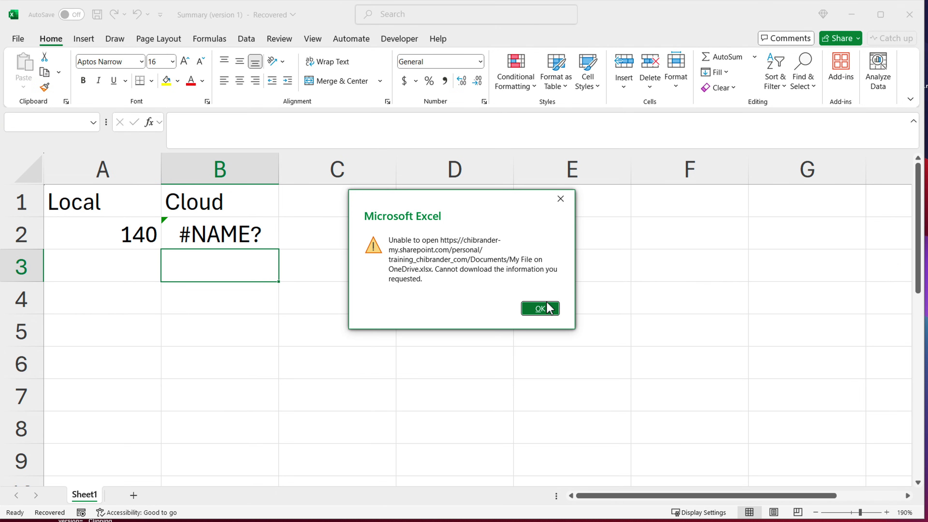
click(547, 309)
Step: Copy the name SalesAmounts from B2's formula, leaving the formula as it is
click(225, 238)
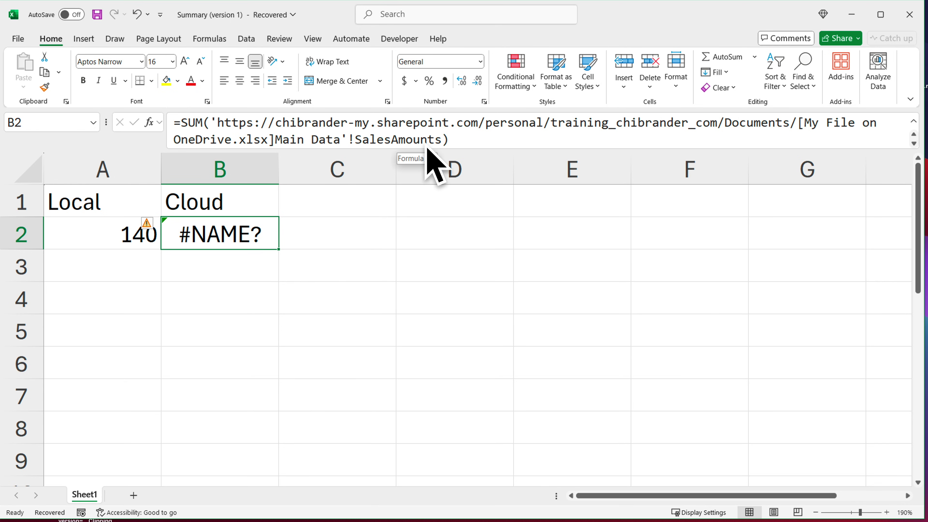
click(444, 143)
drag(442, 140, 355, 140)
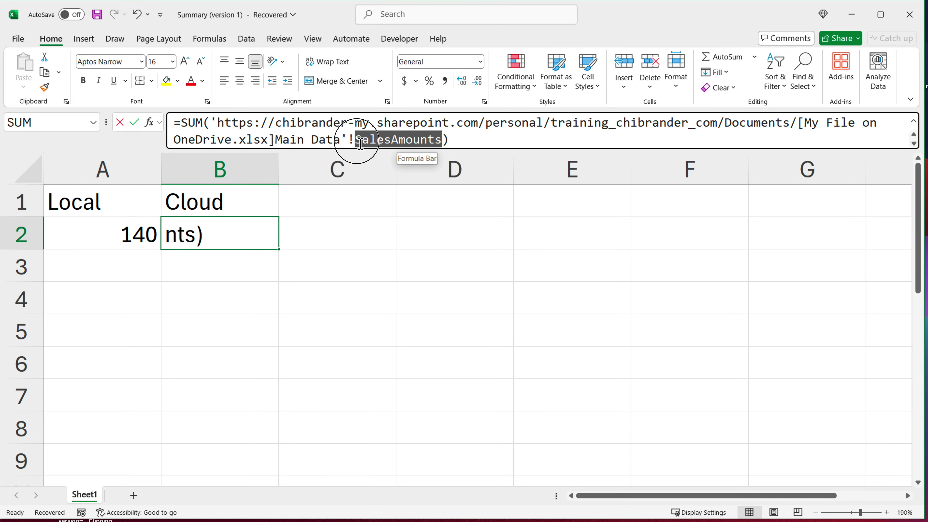
right_click(369, 140)
click(415, 167)
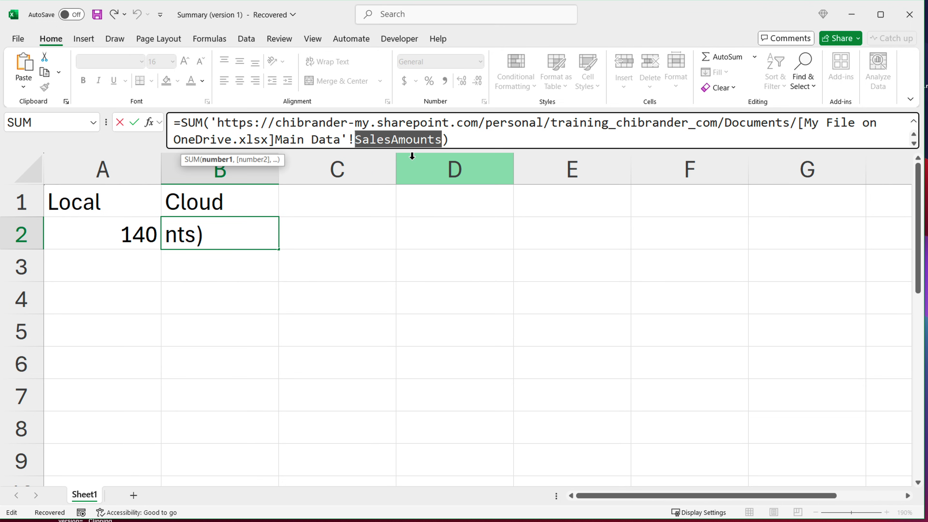
key(Escape)
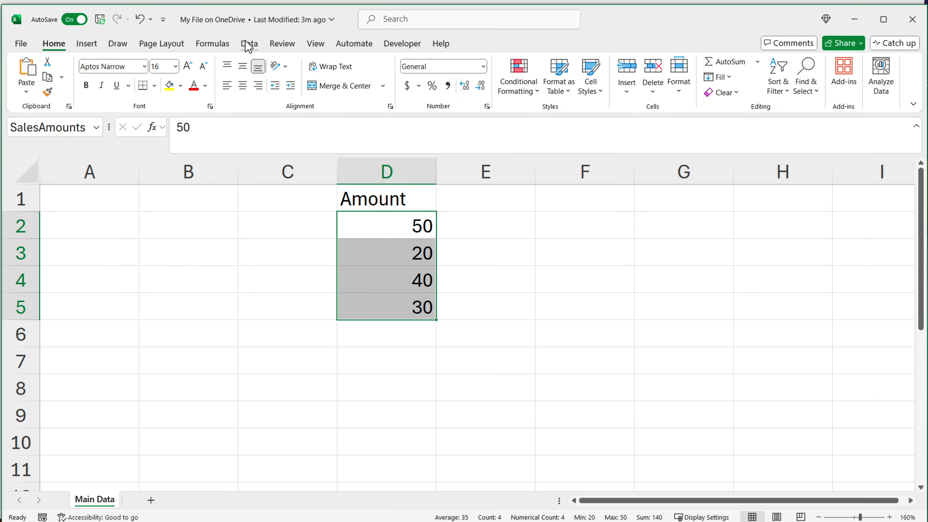
Step: Re-enter the copied name SalesAmounts for the existing named range in My File on OneDrive, and close that workbook
click(221, 45)
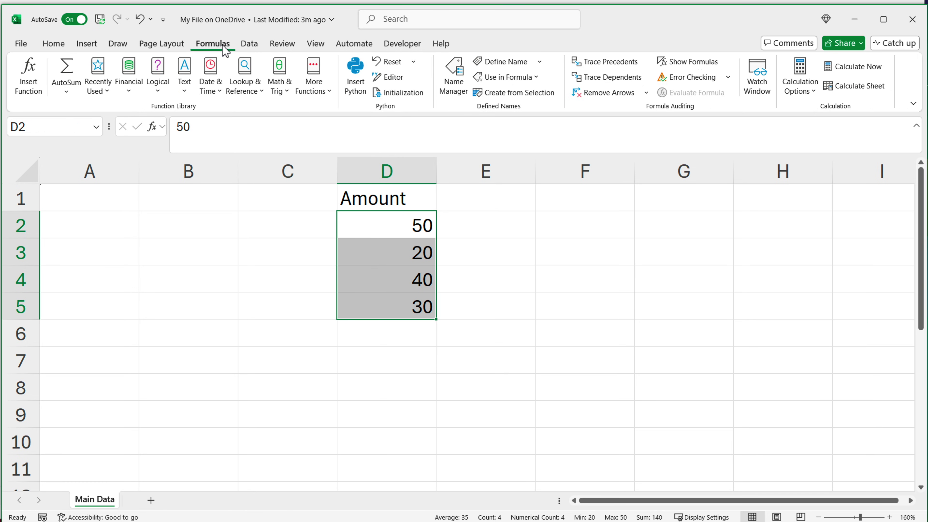
click(454, 81)
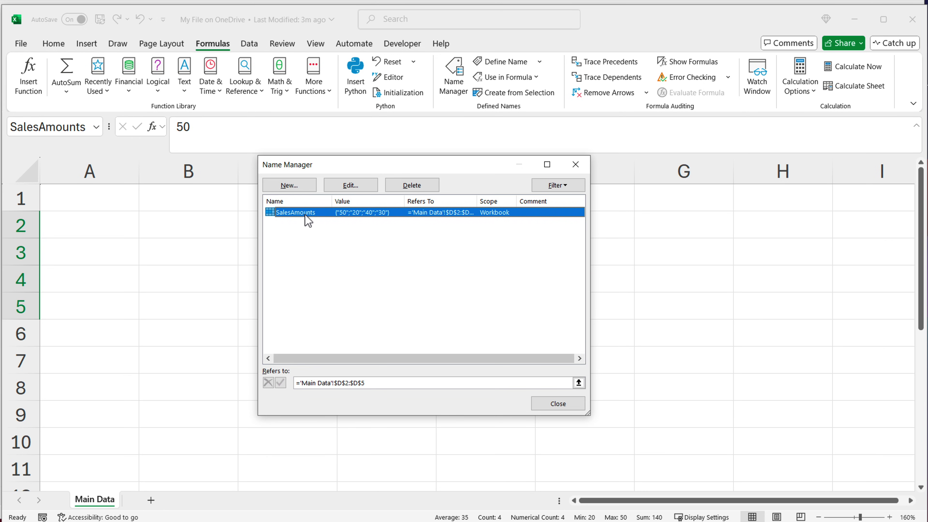
click(358, 189)
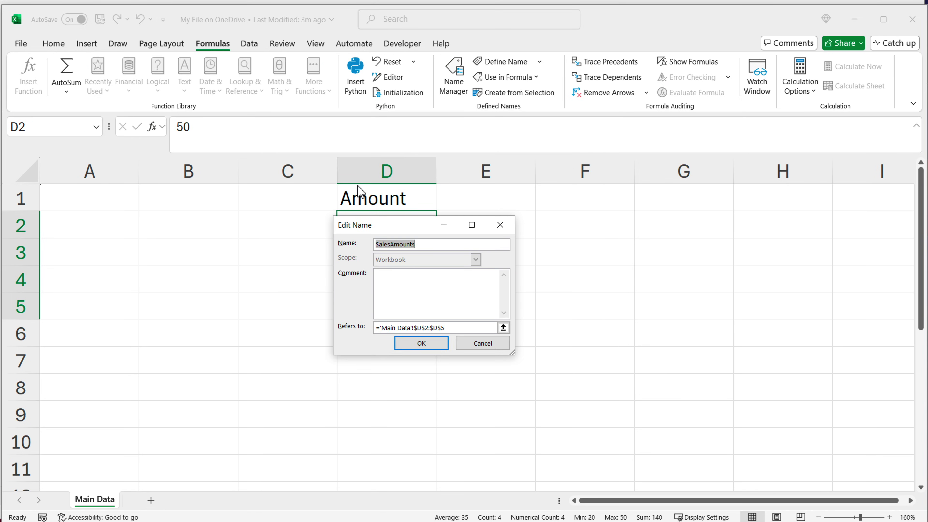
click(416, 245)
double_click(415, 244)
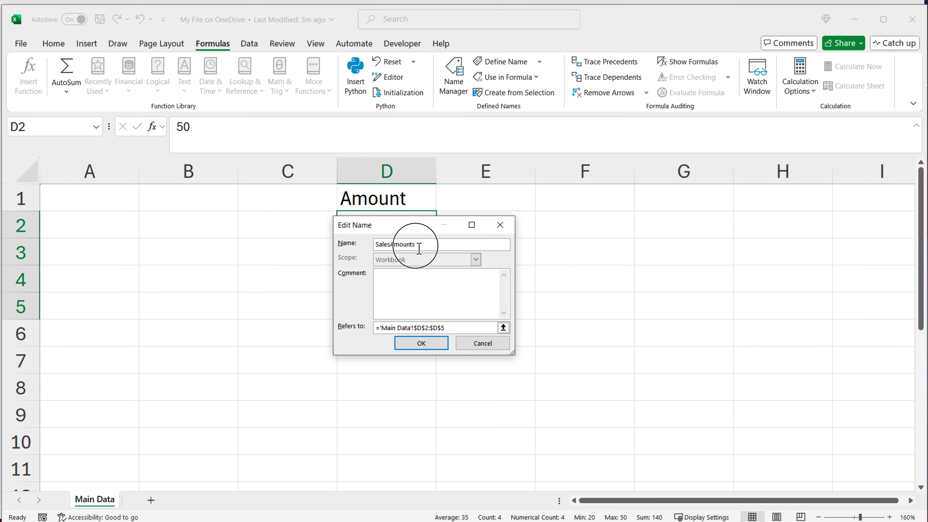
key(BackSpace)
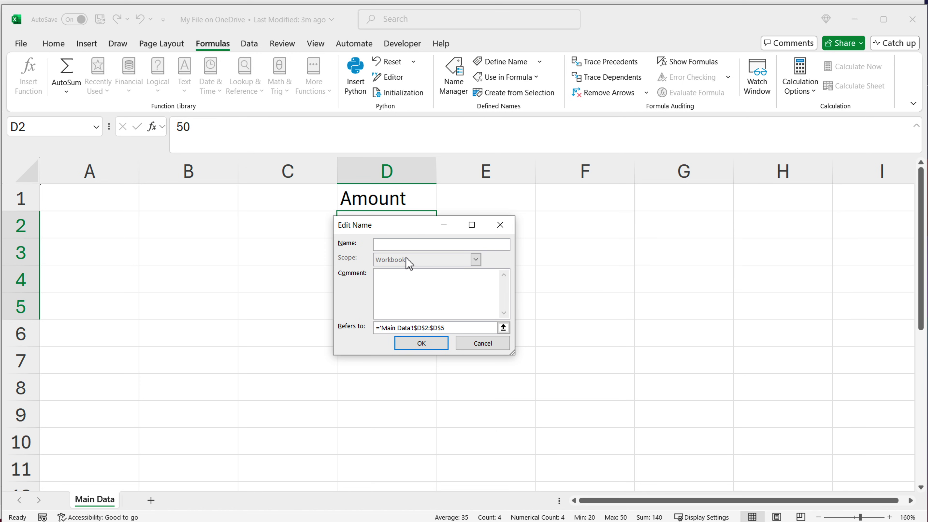
key(ctrl+v)
click(425, 345)
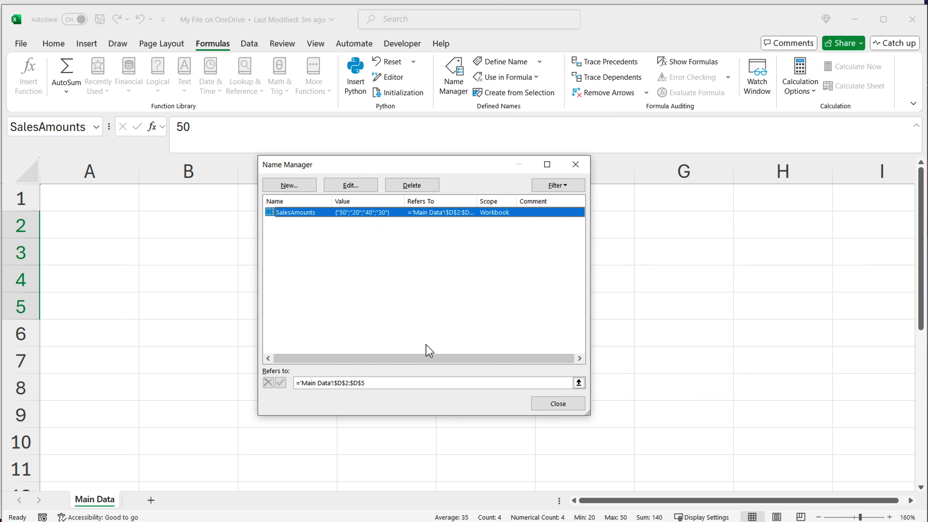
click(565, 405)
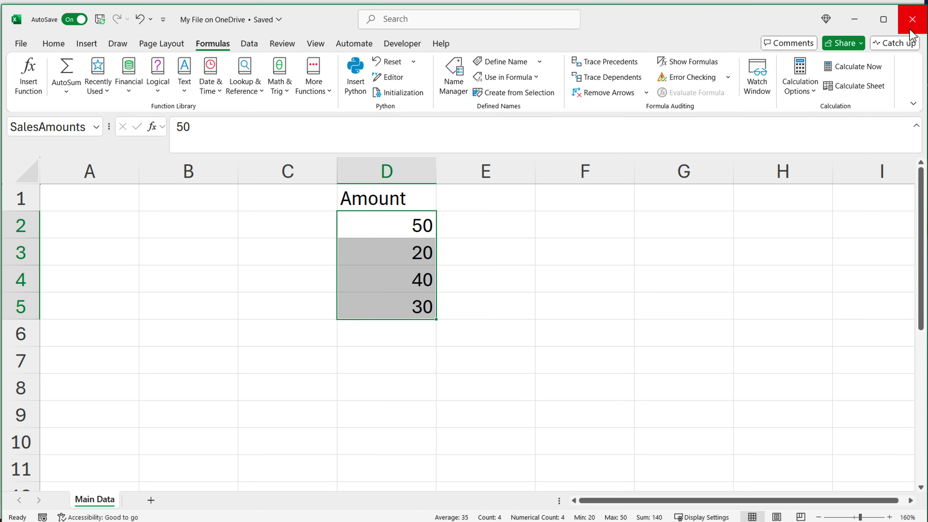
click(910, 20)
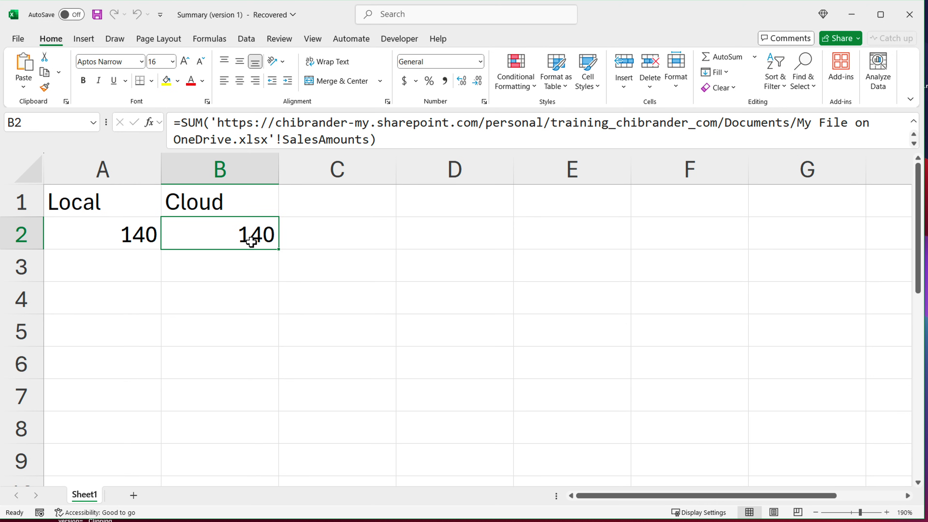
key(Return)
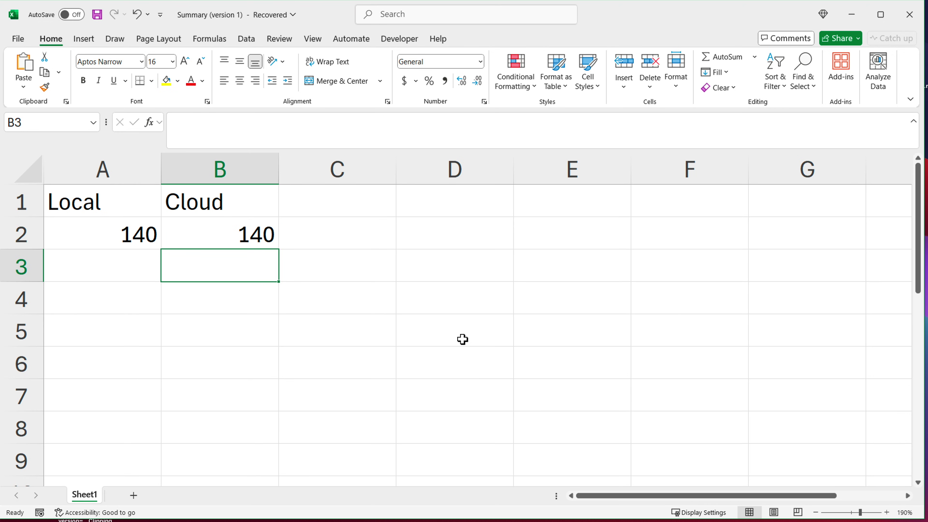
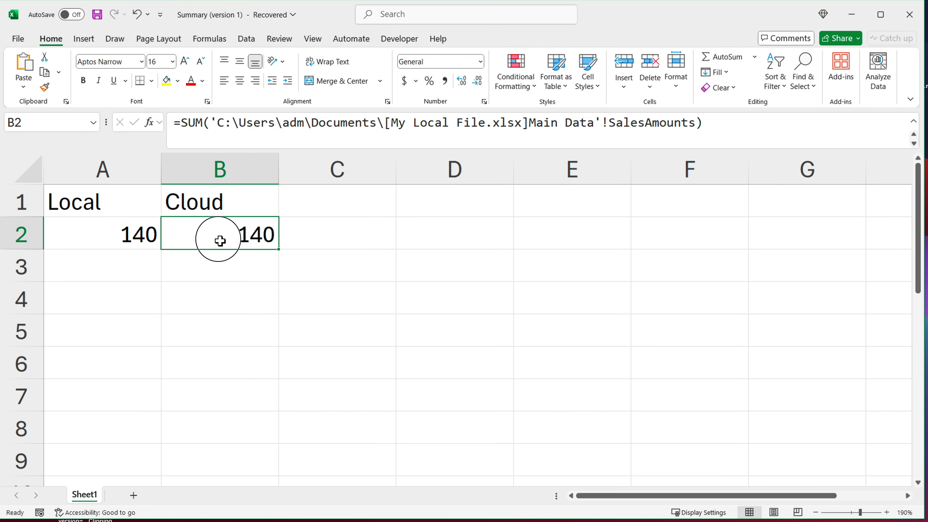
click(219, 262)
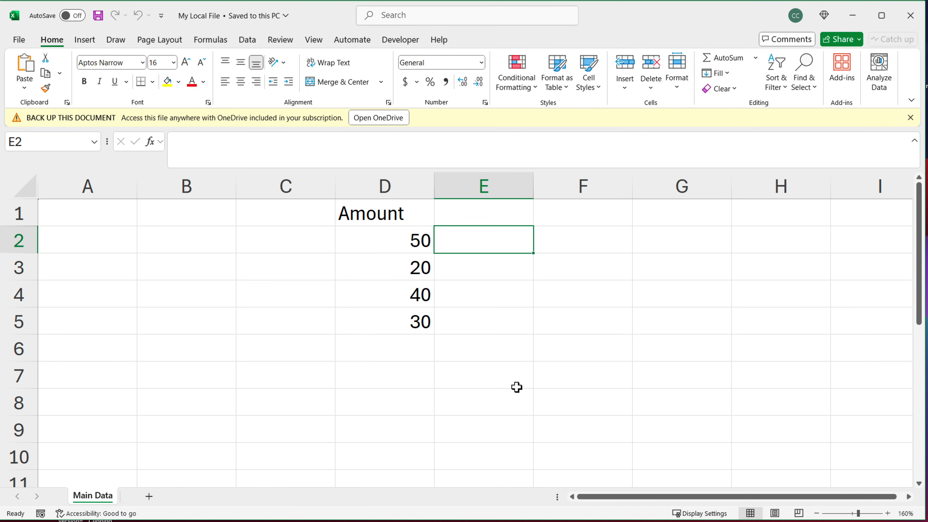
Step: Delete the empty columns A to C on the Main Data sheet of My Local File
drag(128, 188, 288, 182)
right_click(288, 183)
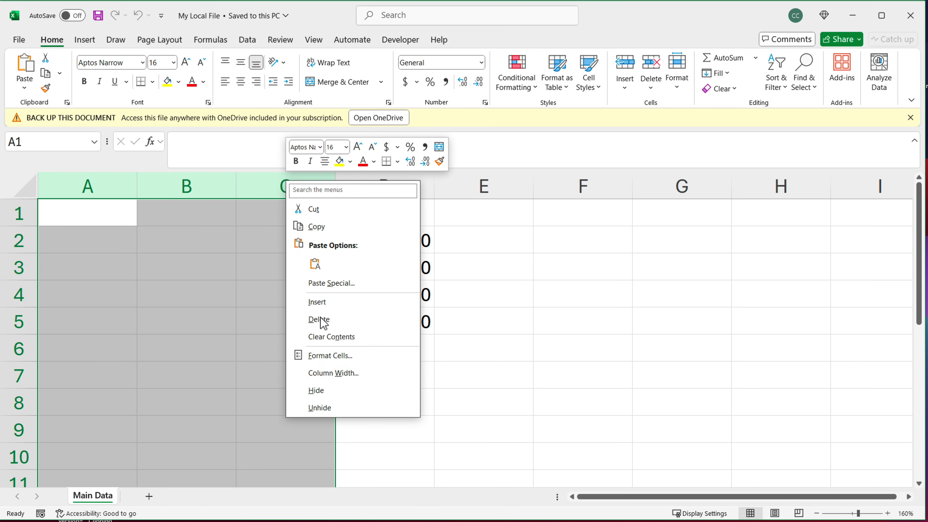
click(337, 320)
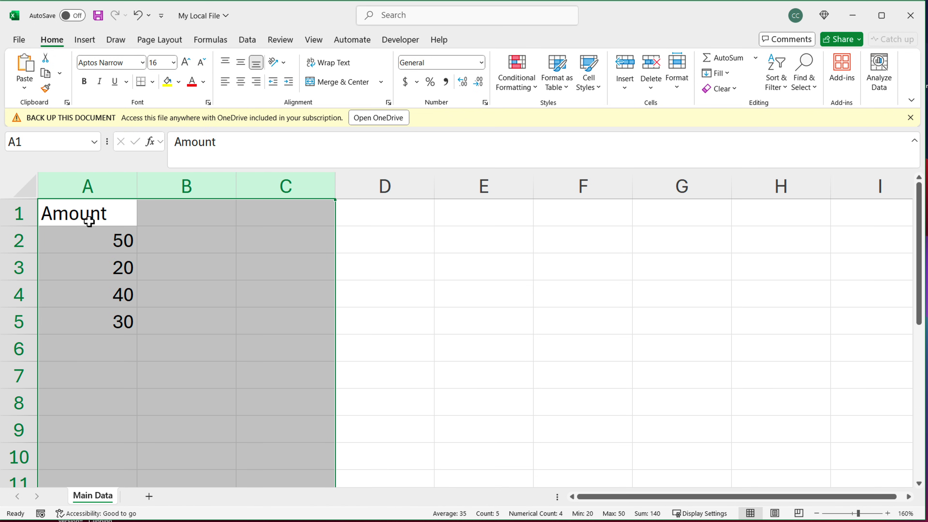
drag(74, 221, 75, 325)
click(177, 252)
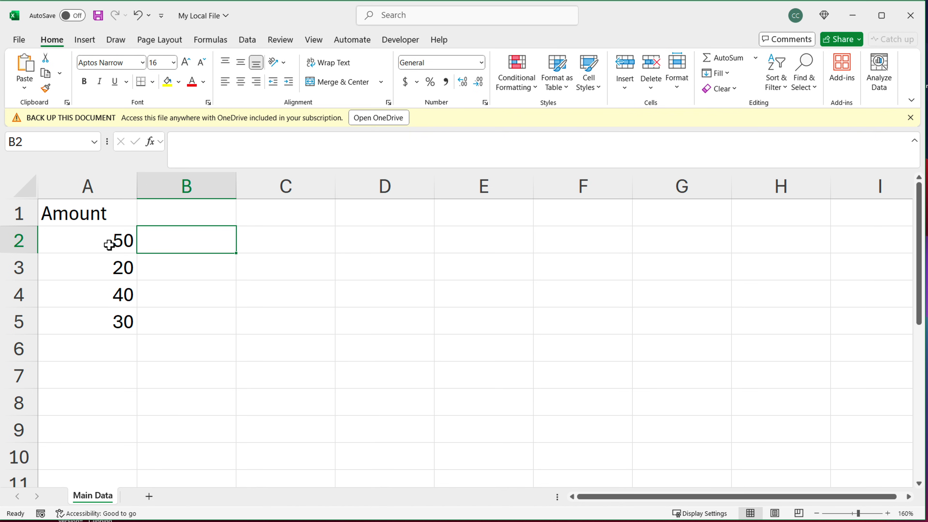
Step: Go to the SalesAmounts range in My Local File to check which cells it covers, and save the workbook
click(94, 141)
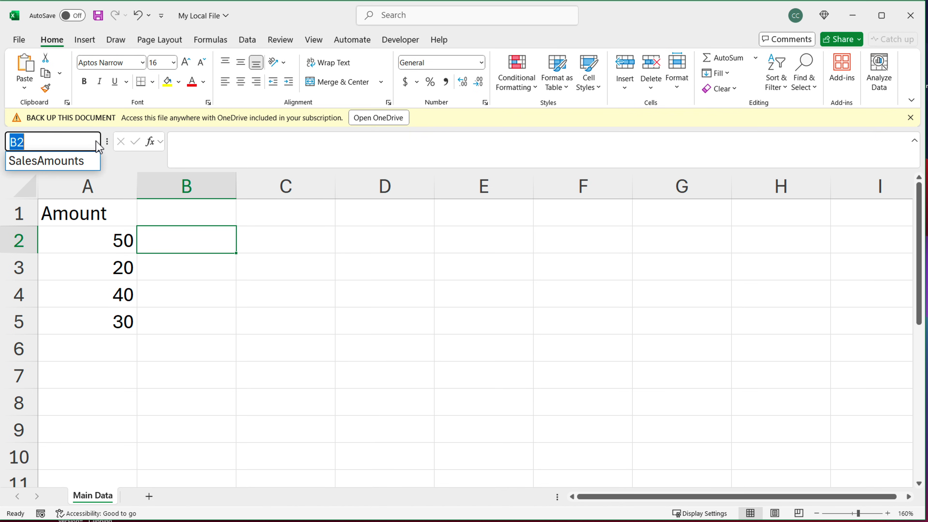
click(58, 160)
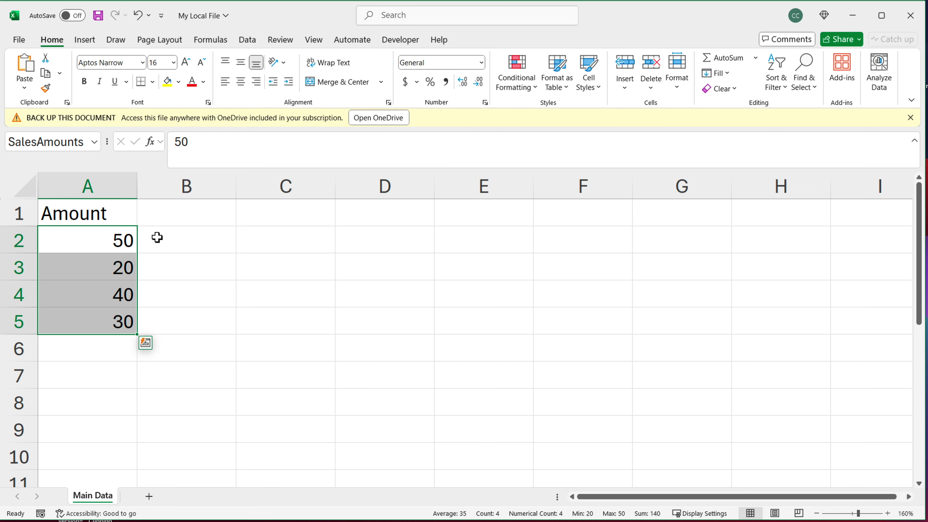
drag(105, 240, 99, 323)
click(268, 236)
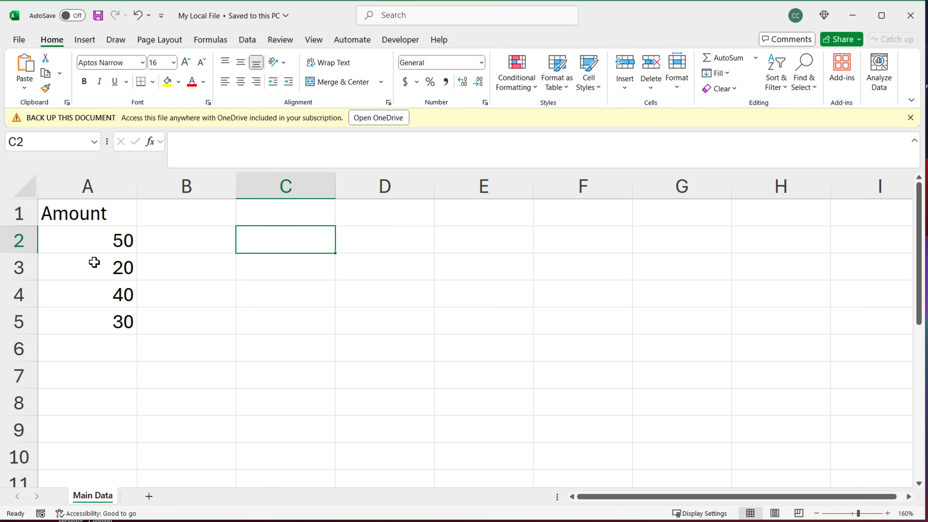
Step: Set the first amount in A2 of My Local File to 999, then save and close the workbook
click(111, 248)
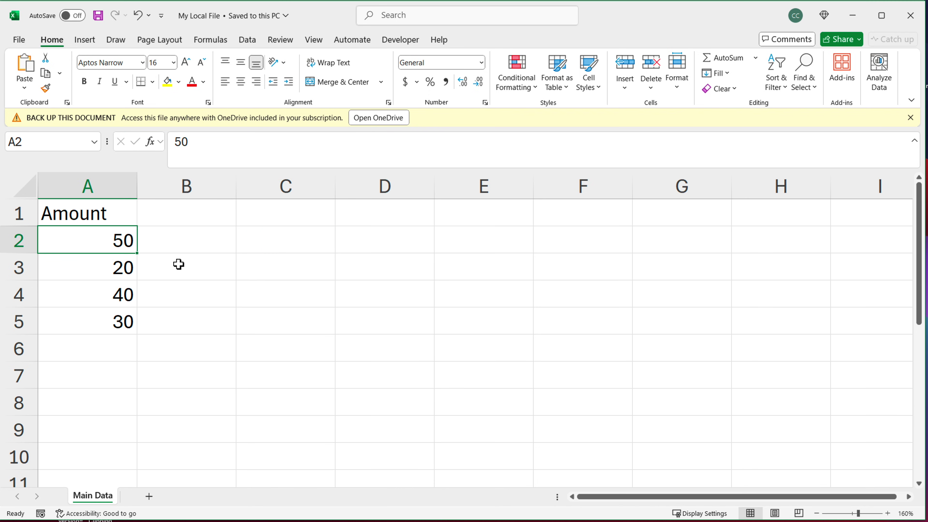
text(999)
key(Return)
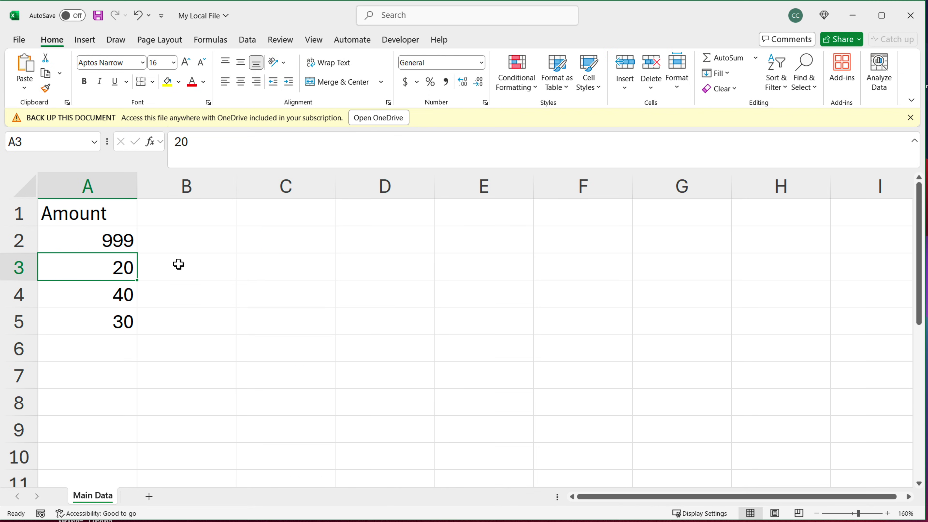
click(99, 17)
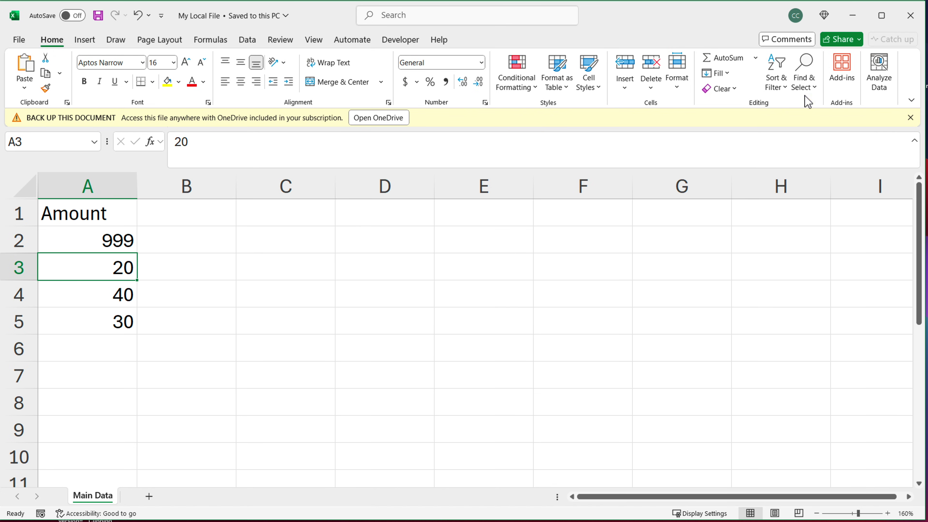
click(902, 30)
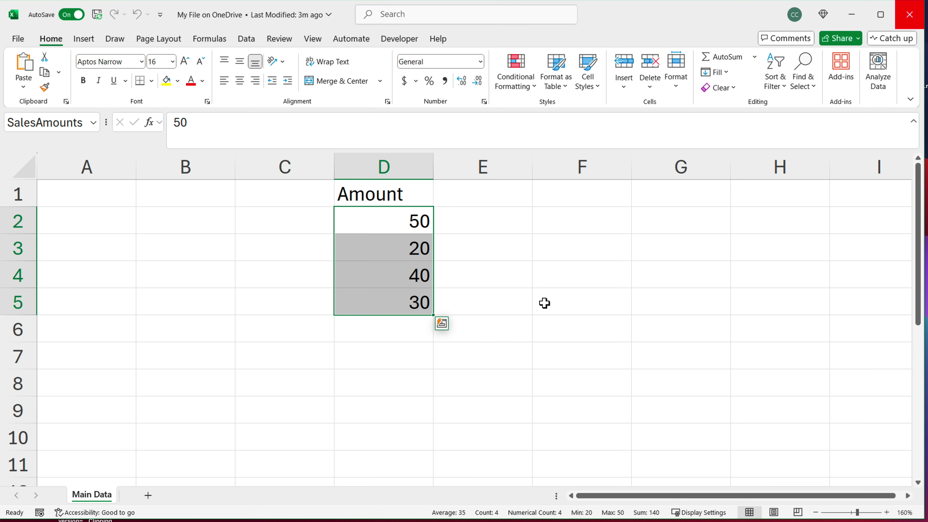
Step: Delete the empty columns A to C in My File on OneDrive and check the range name of A2:A5
click(558, 243)
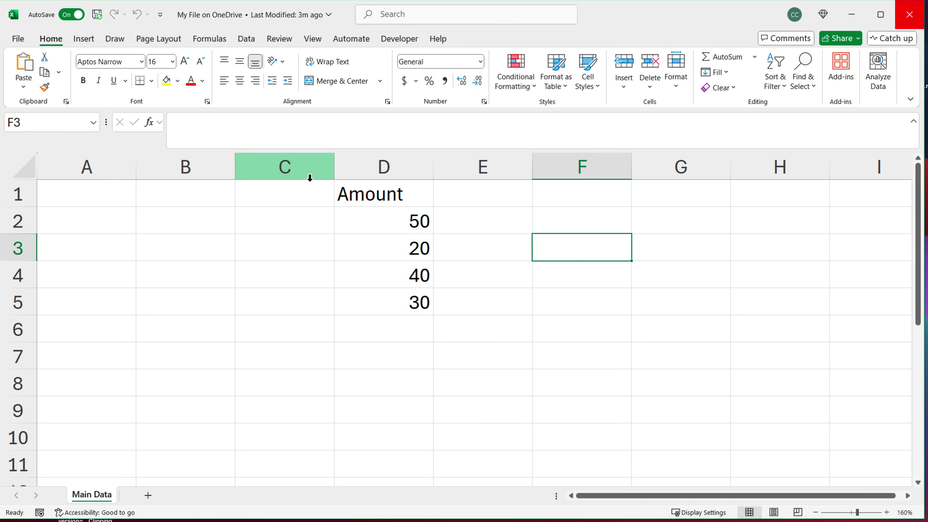
drag(306, 170, 104, 166)
right_click(104, 167)
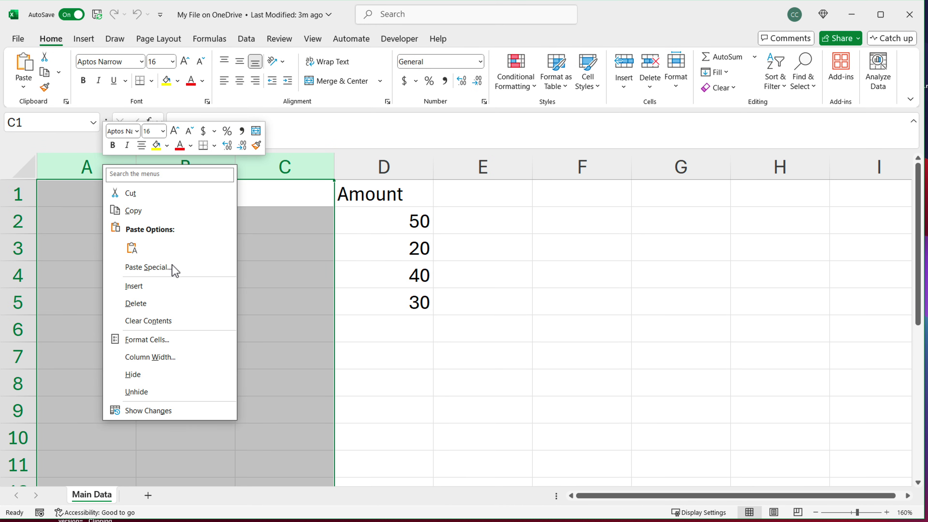
click(166, 310)
drag(114, 223, 110, 307)
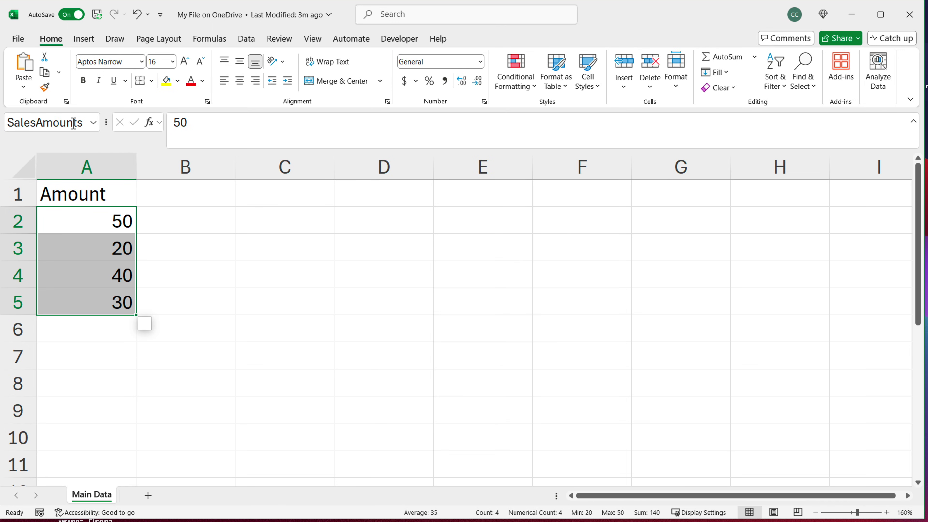
Step: Set the first amount in A2 of My File on OneDrive to 999
click(98, 220)
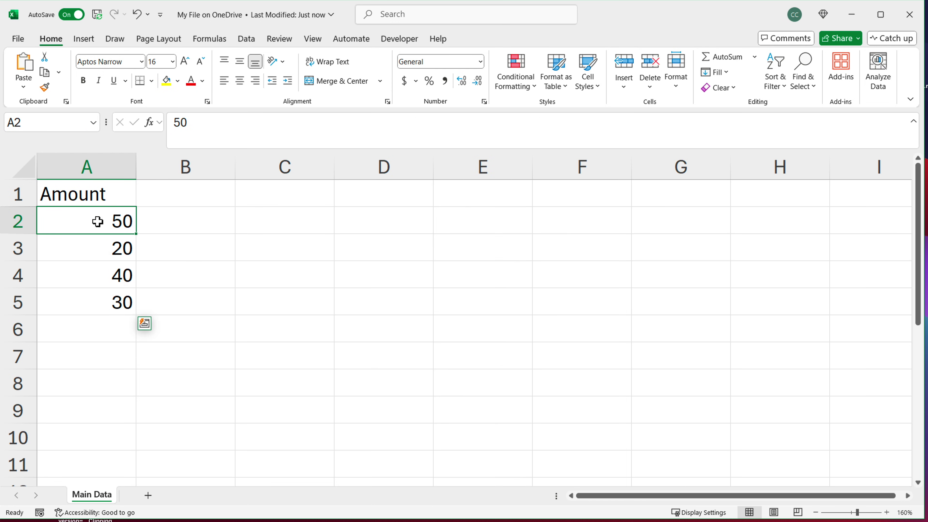
text(999)
key(Return)
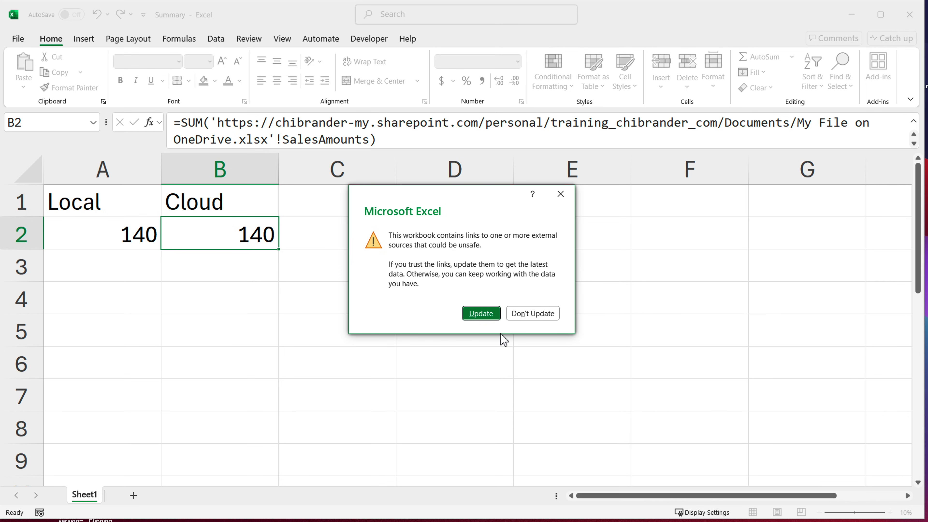
Step: Update the external links in the reopened Summary workbook
click(479, 315)
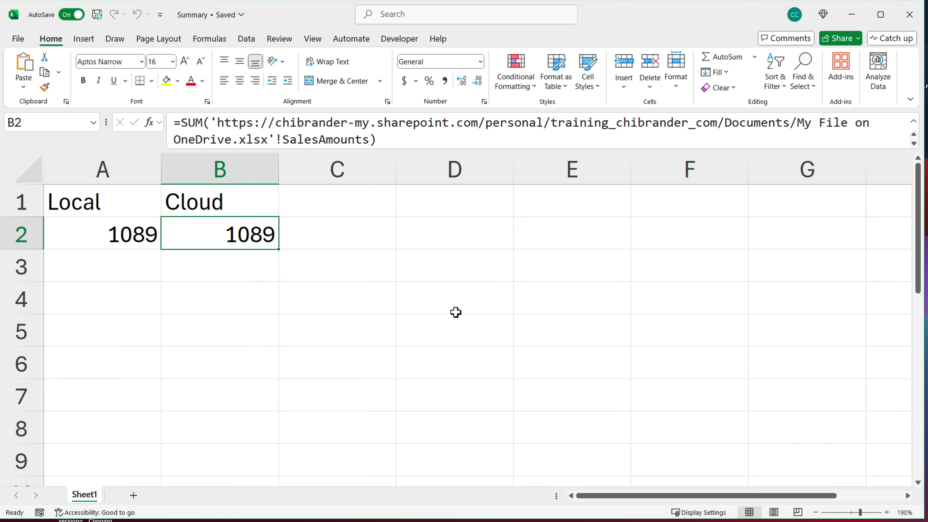
Step: Compare the SUM formulas in A2 and B2 of Summary and examine the SalesAmounts reference in the Local formula
click(97, 233)
click(223, 235)
click(125, 238)
click(192, 240)
click(126, 243)
double_click(131, 236)
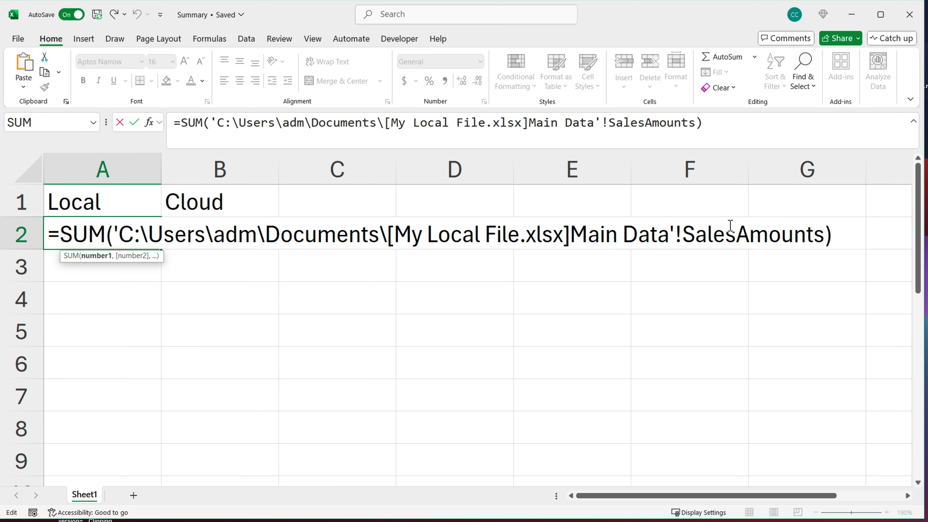
double_click(773, 233)
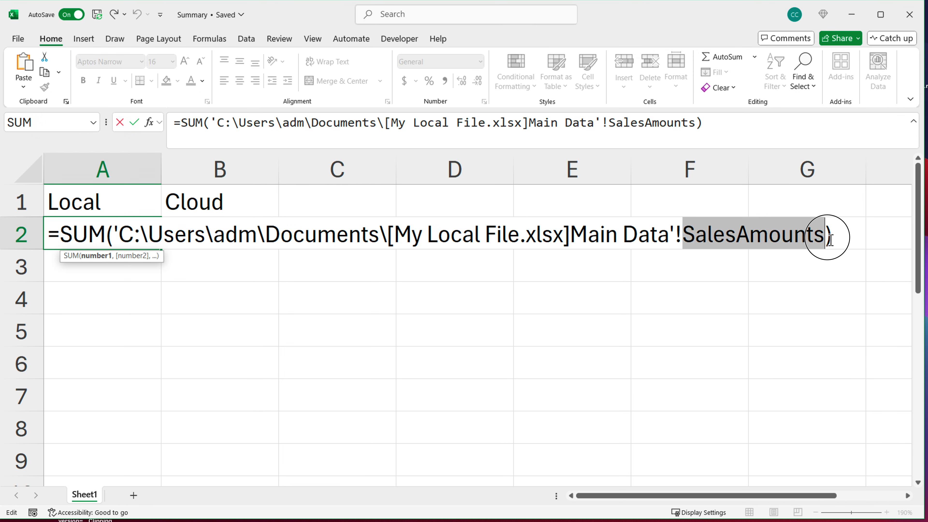
key(Return)
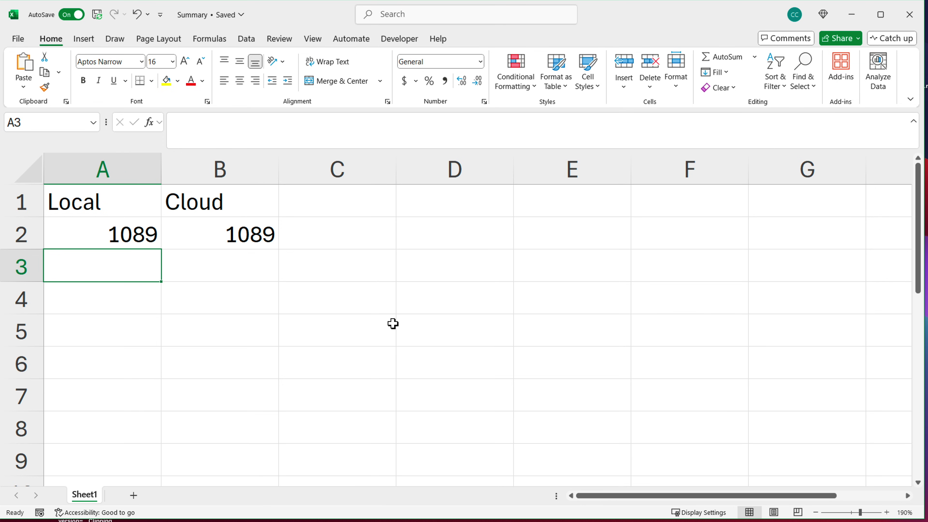
Step: Review Summary's workbook links, locating the cell linked to My File on OneDrive.xlsx and viewing that link's options
click(251, 41)
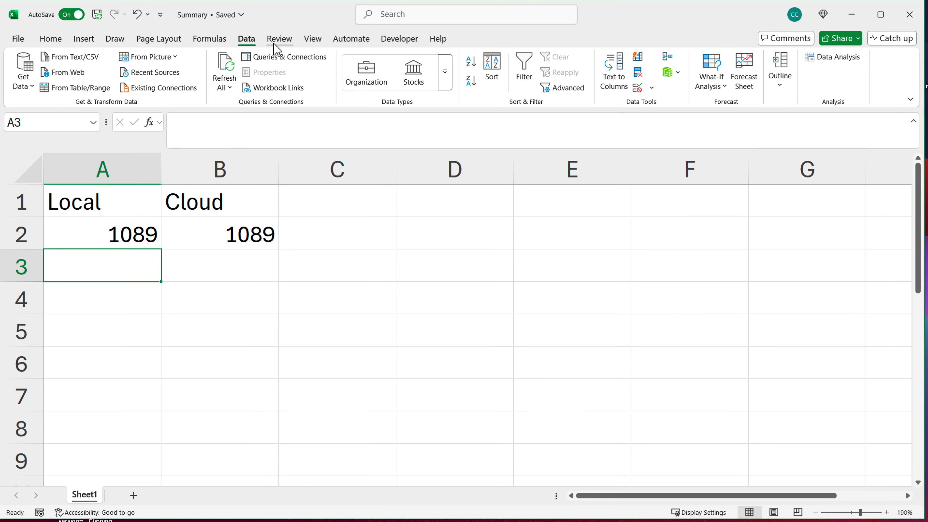
click(272, 92)
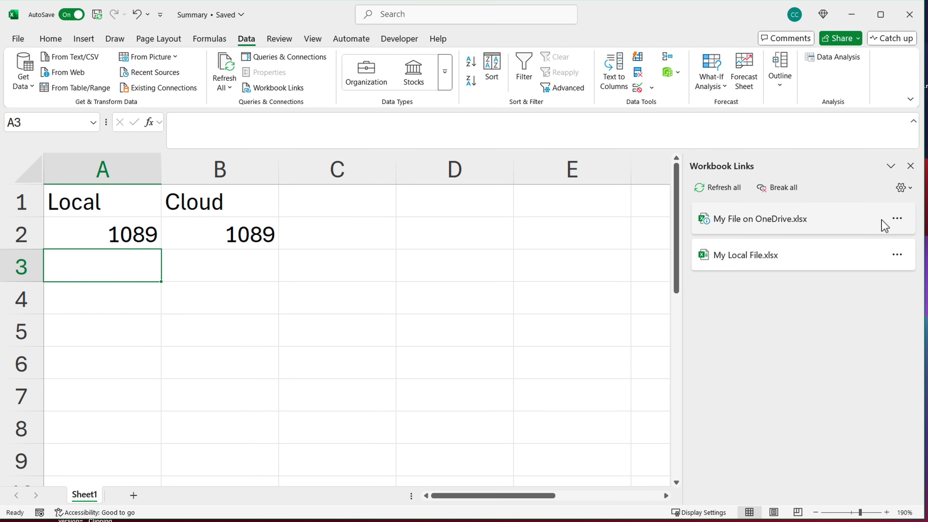
click(760, 234)
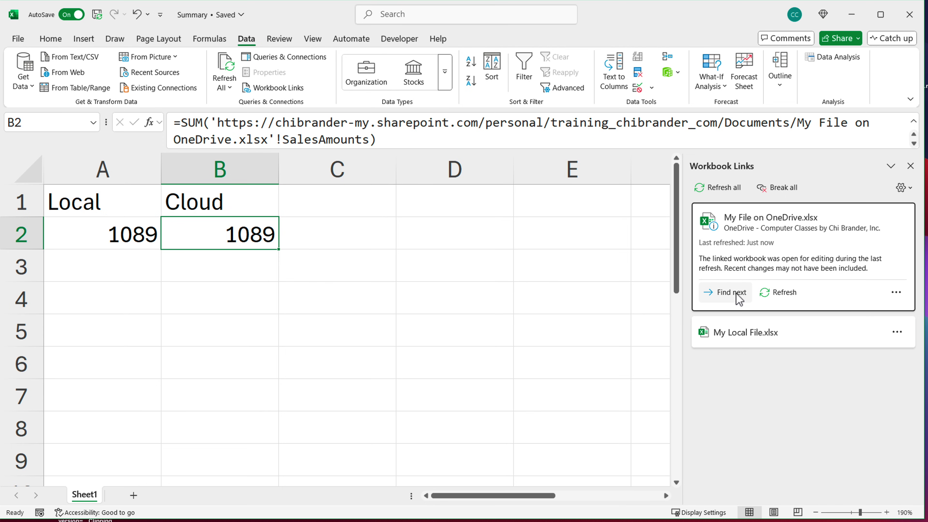
click(893, 297)
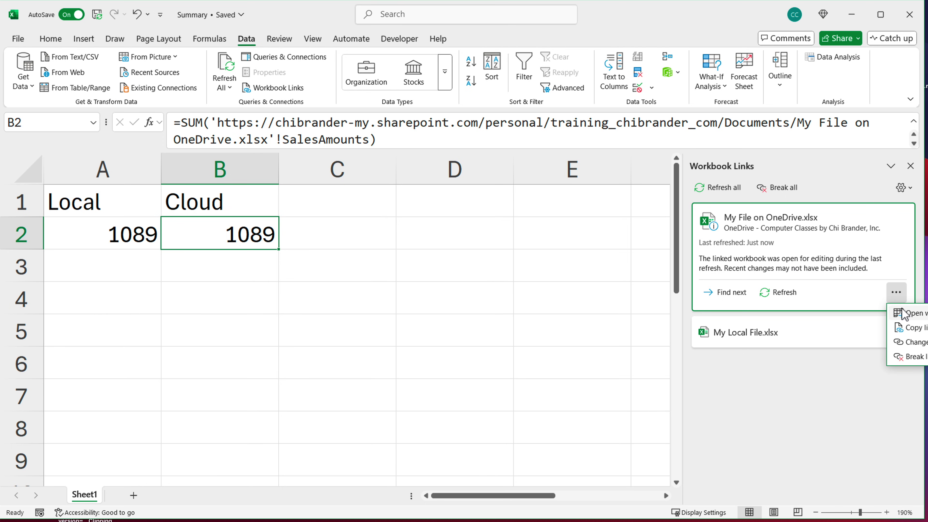
click(888, 245)
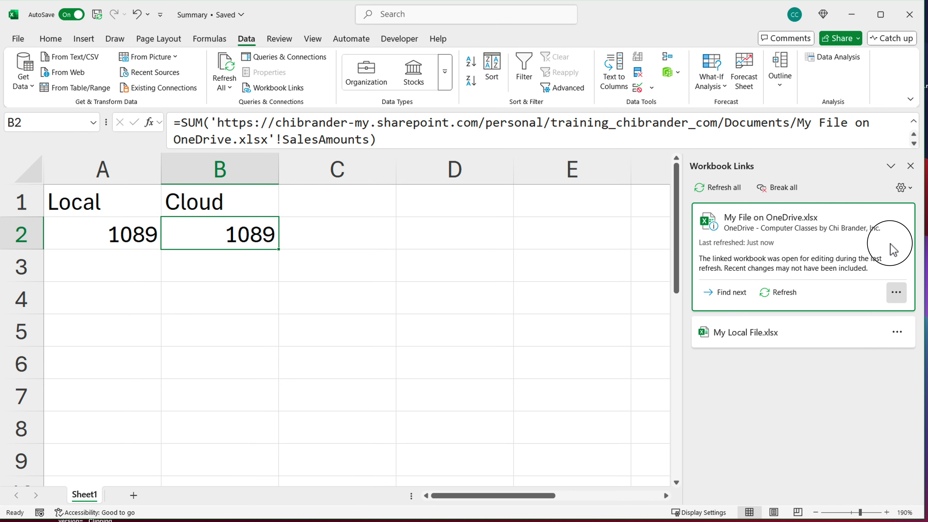
click(909, 167)
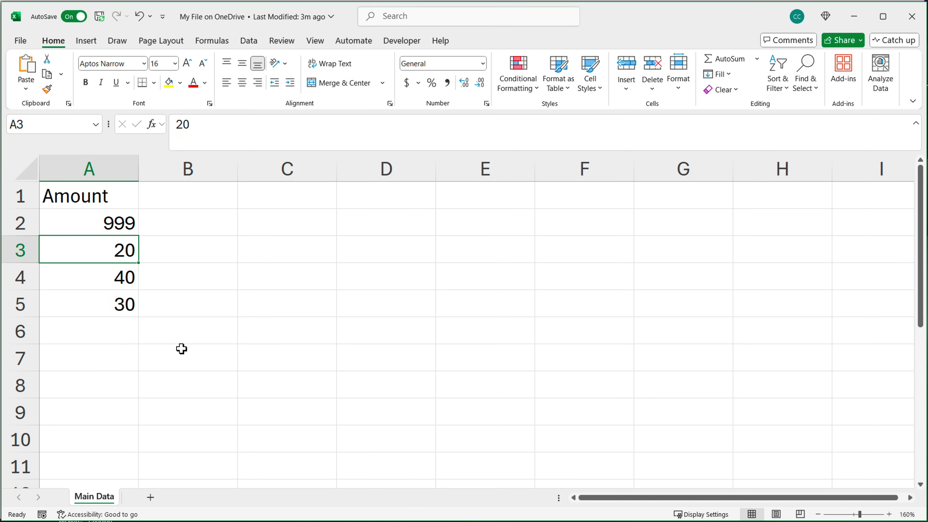
drag(93, 338, 95, 456)
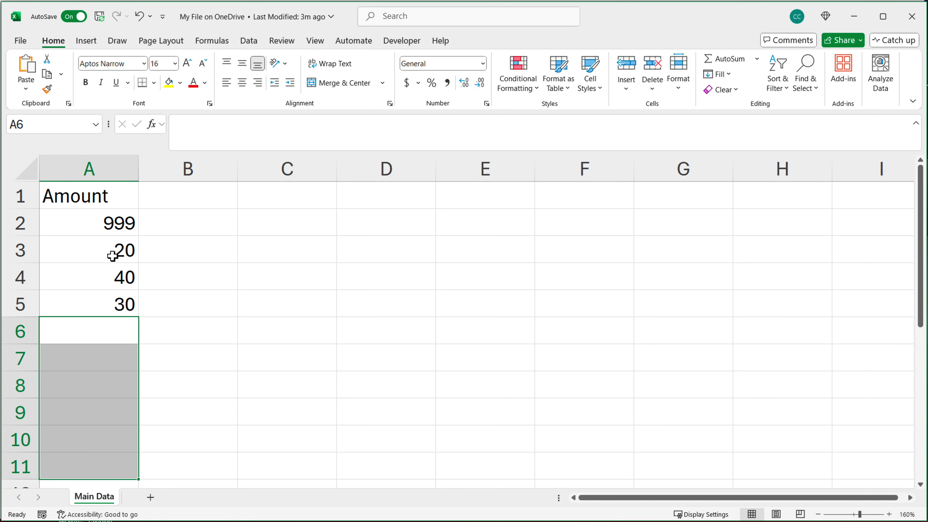
click(108, 172)
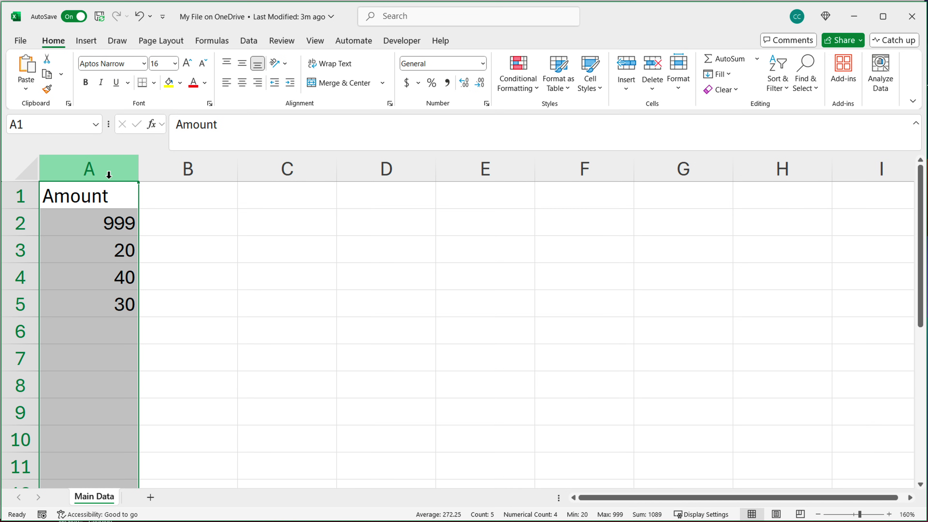
click(105, 196)
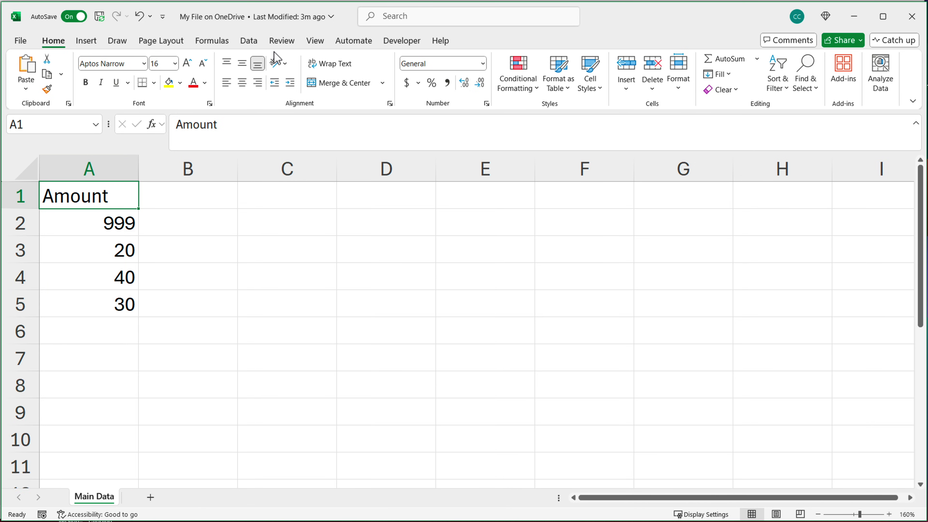
Step: Redefine the SalesAmounts name in My File on OneDrive to refer to all of column A on Main Data, and save the workbook
click(211, 42)
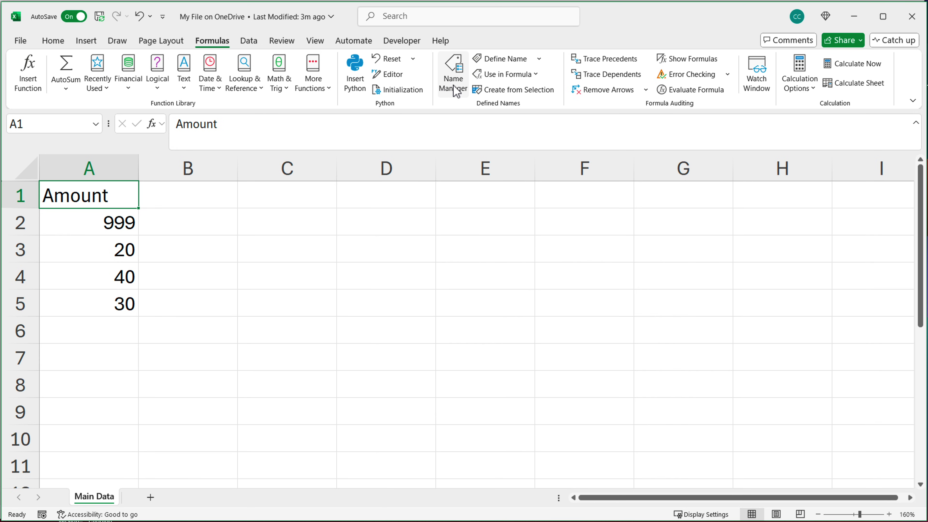
click(455, 92)
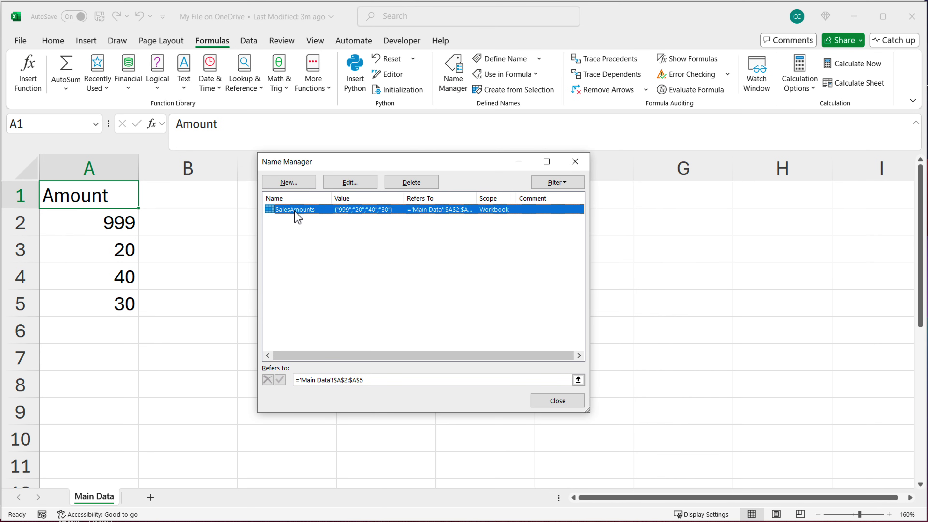
click(353, 188)
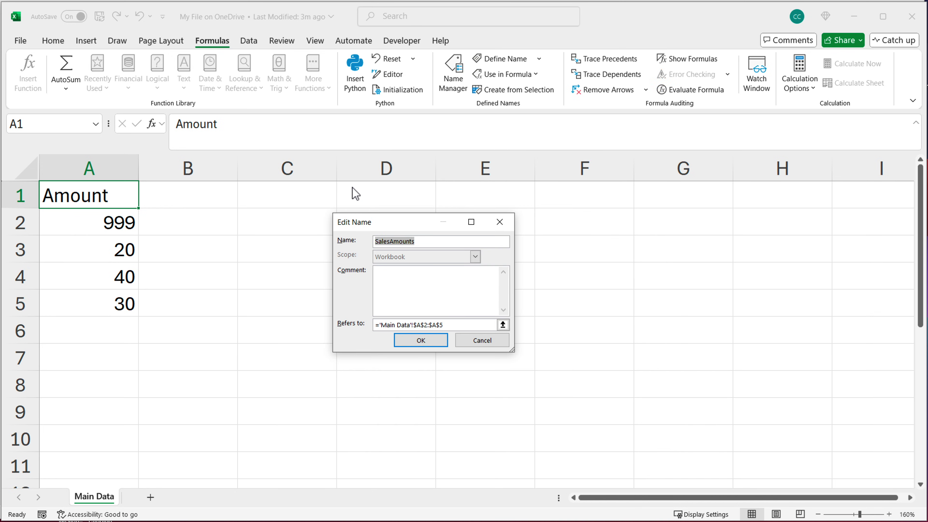
click(459, 328)
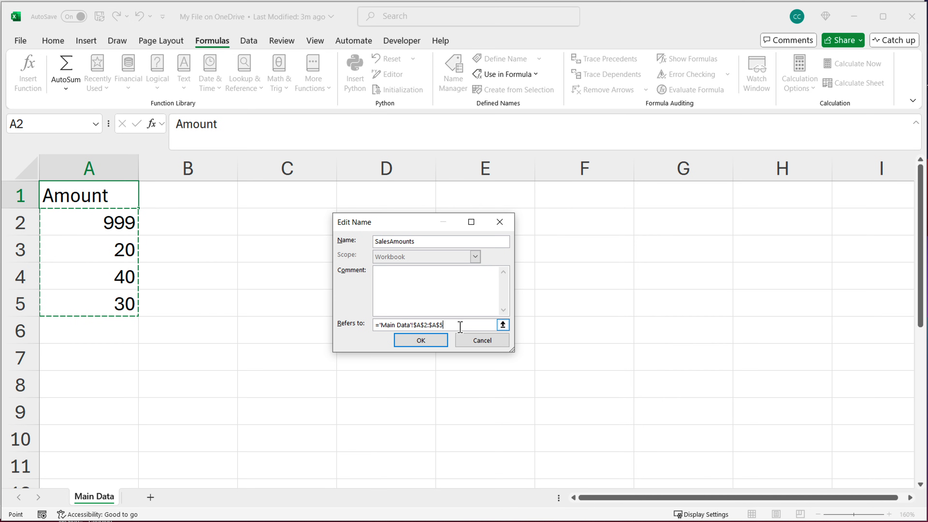
click(452, 329)
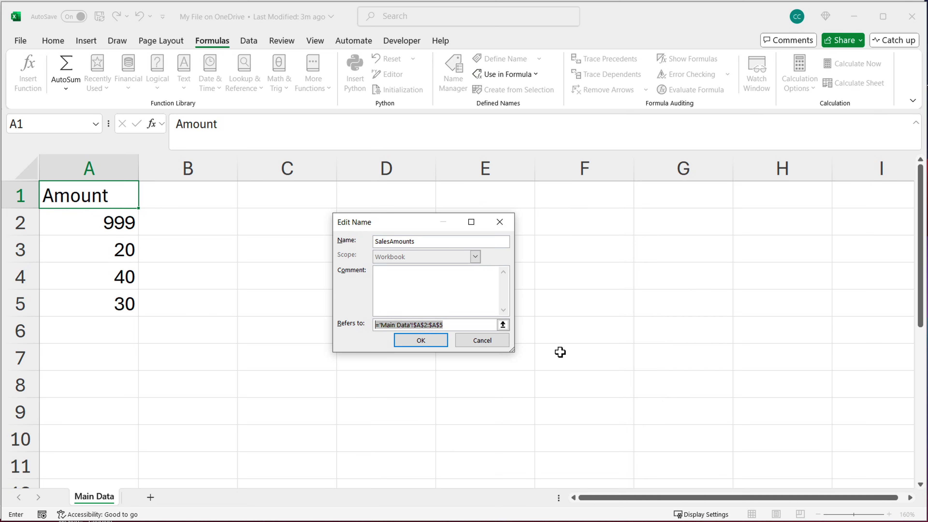
key(Delete)
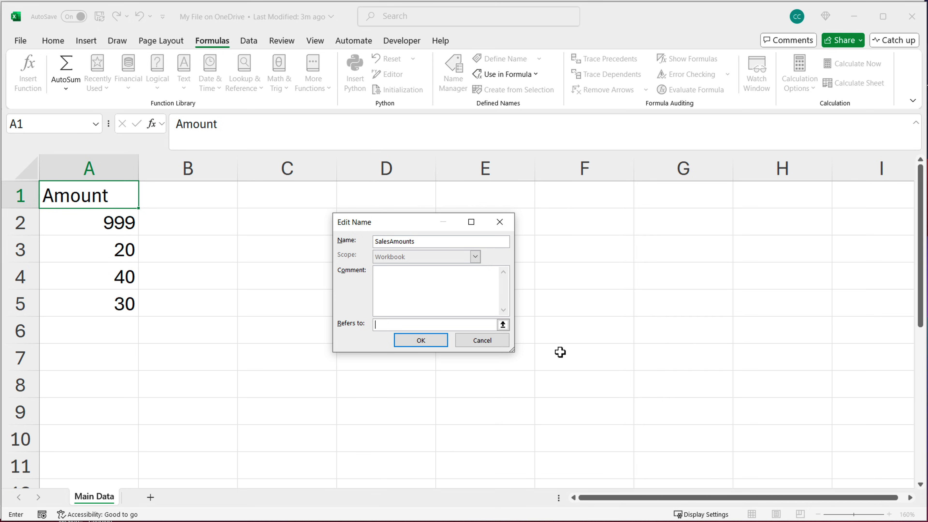
click(103, 172)
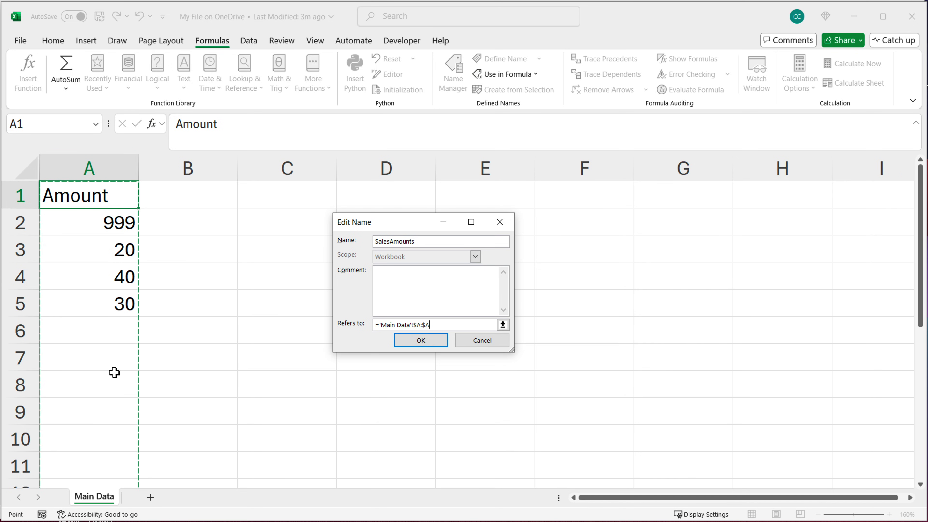
click(420, 344)
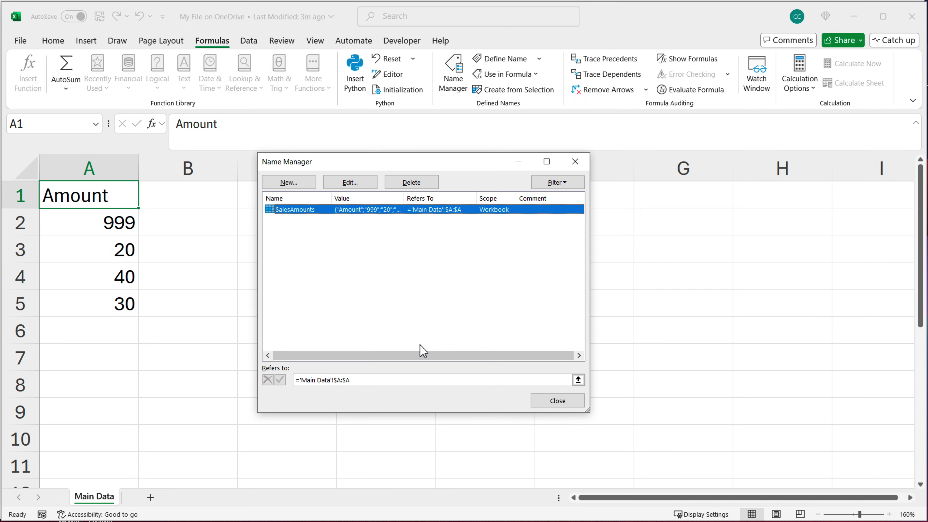
click(551, 400)
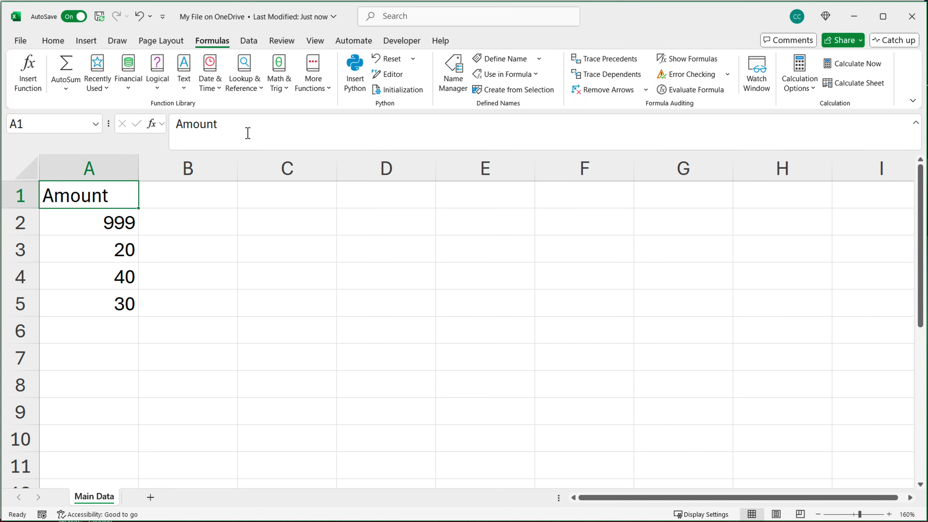
click(98, 21)
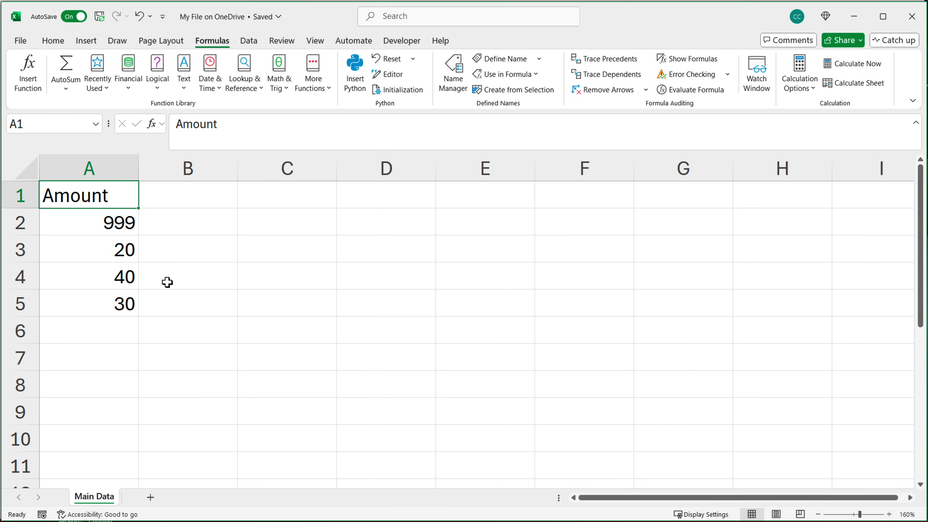
Step: Check the range name assigned to column A in My File on OneDrive
click(101, 176)
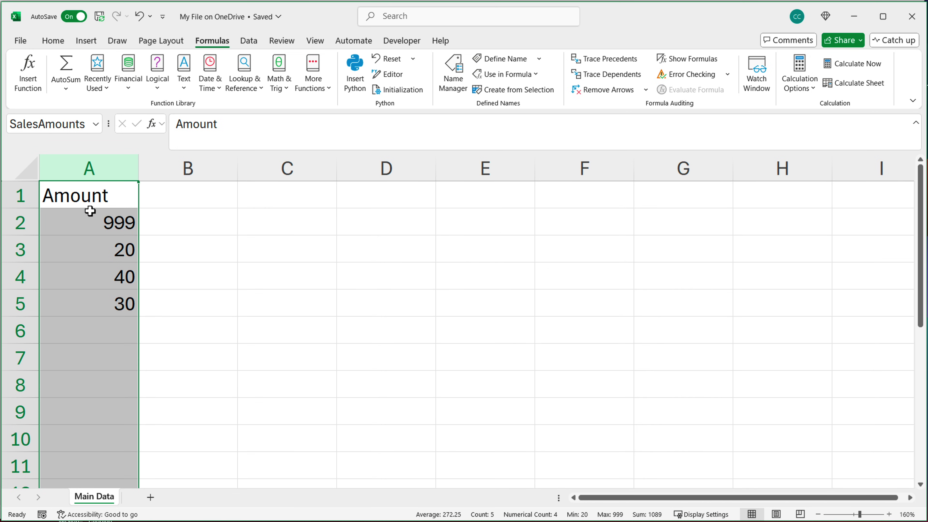
click(92, 170)
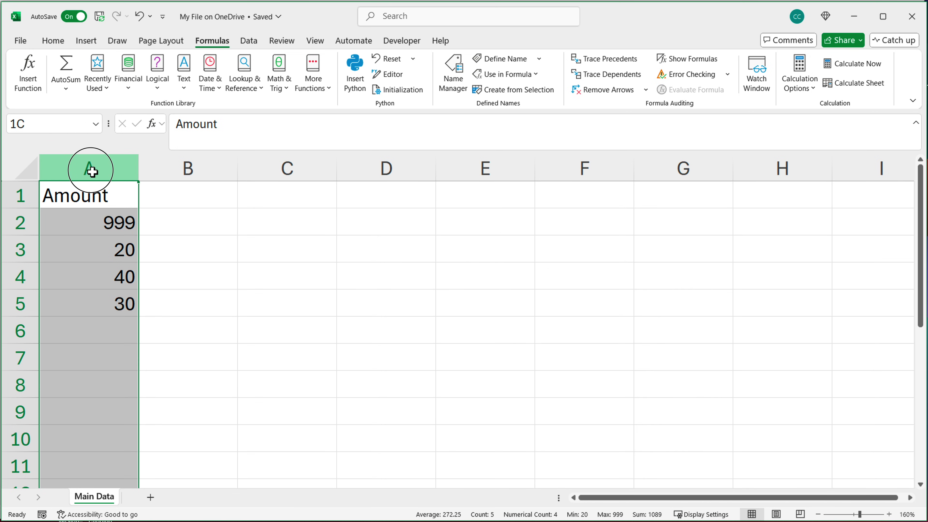
click(195, 199)
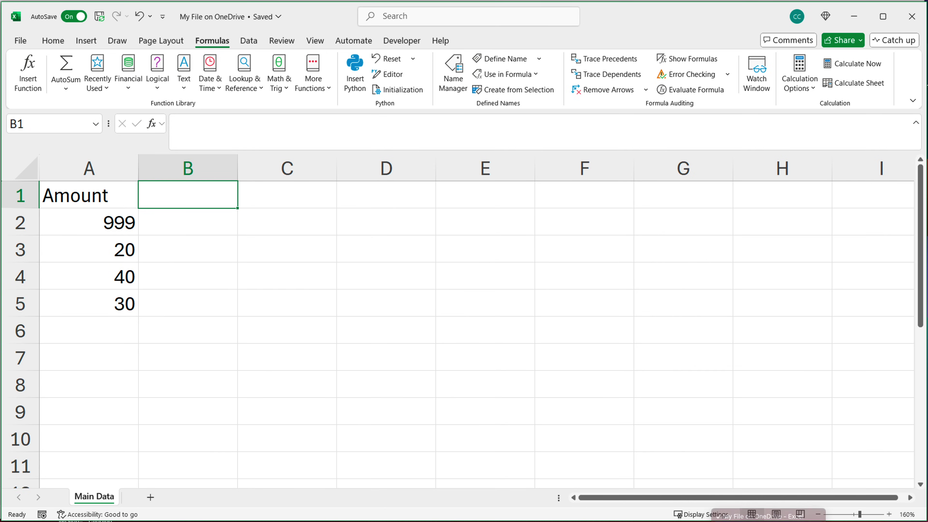
Step: Delete columns A and B in the Summary workbook
key(alt+Tab)
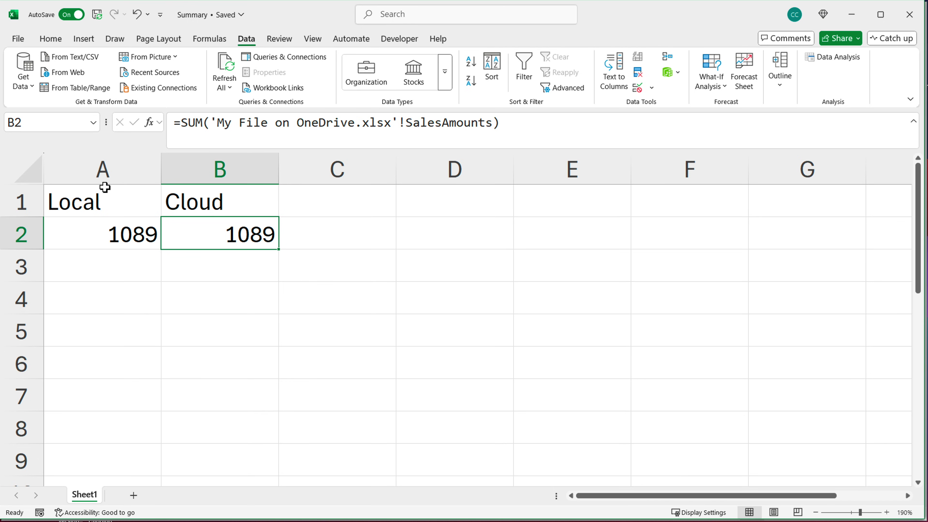
drag(104, 182, 229, 175)
right_click(229, 175)
click(303, 314)
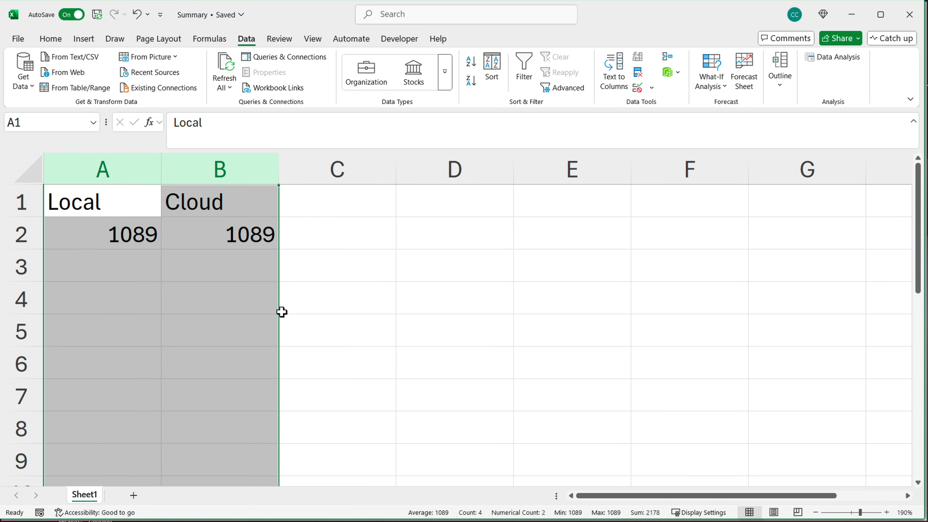
Step: Enter =SUM('[My File on OneDrive.xlsx]Main Data'!SalesAmounts) in A2 of Summary by referencing column A of the OneDrive workbook
click(101, 226)
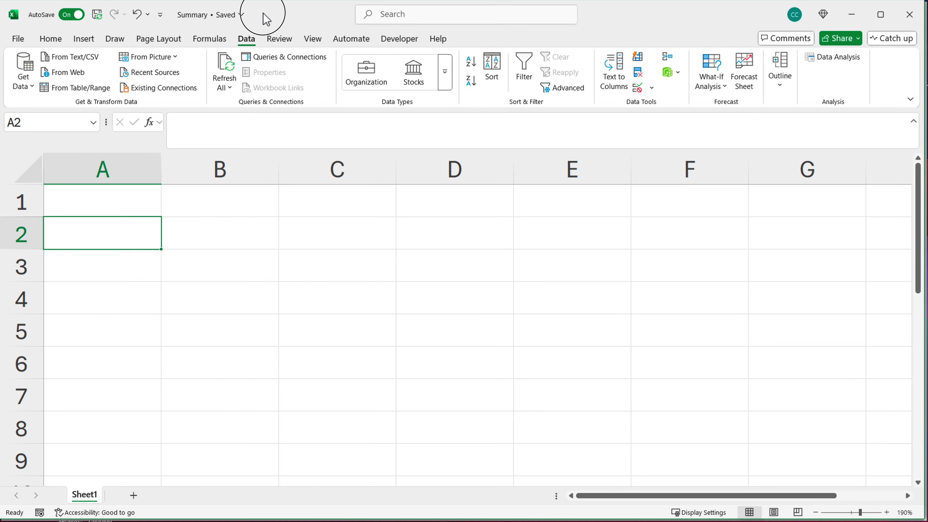
drag(263, 14, 551, 35)
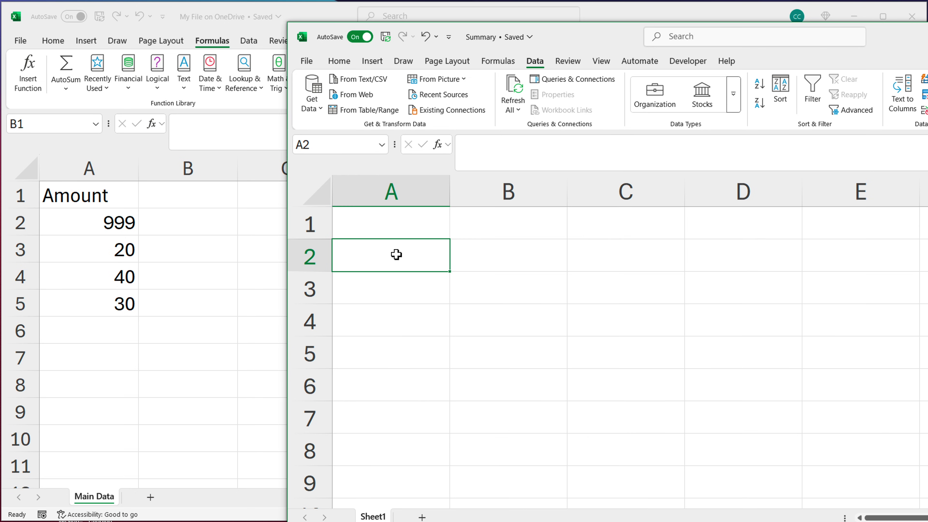
text(=SUM()
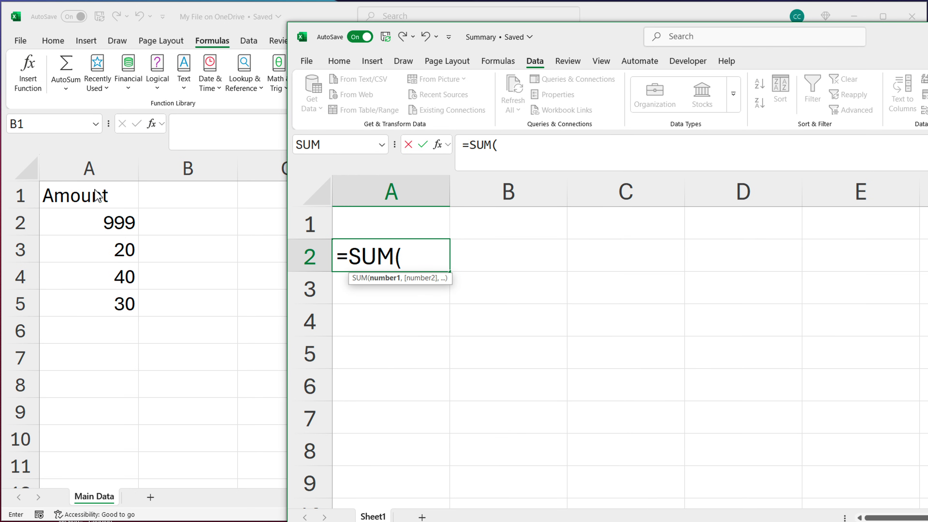
click(130, 202)
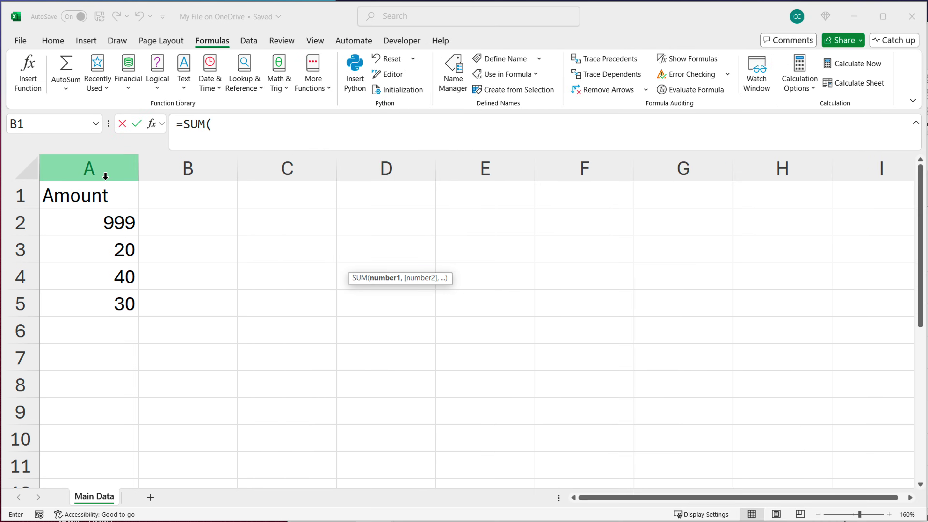
click(95, 174)
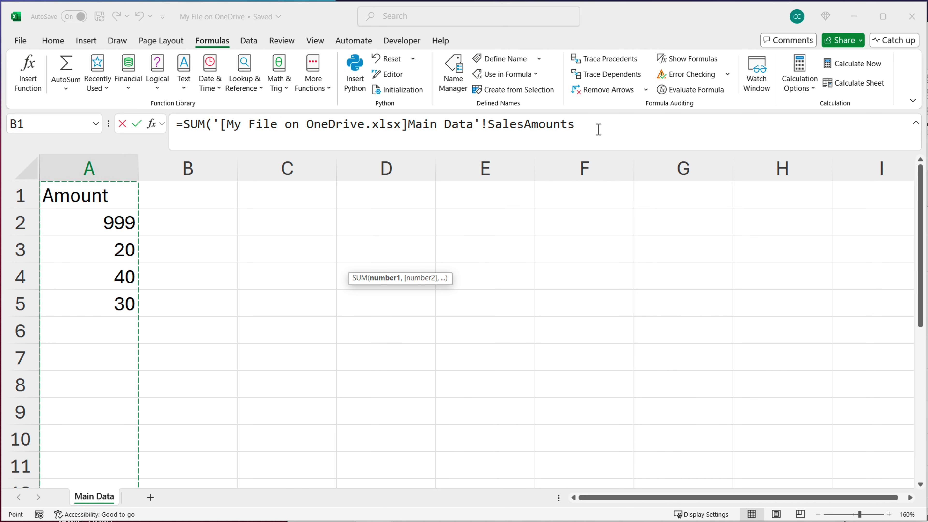
click(588, 129)
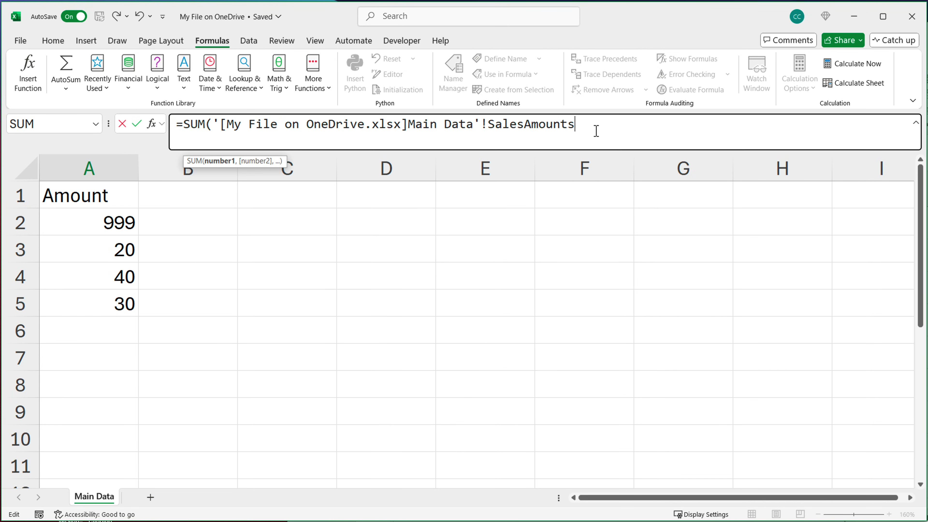
text())
key(Return)
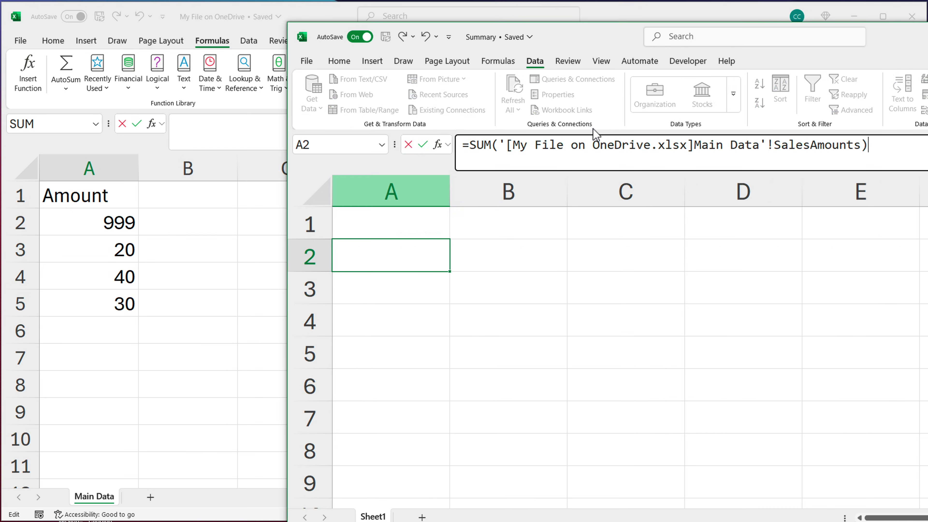
drag(590, 38, 304, 20)
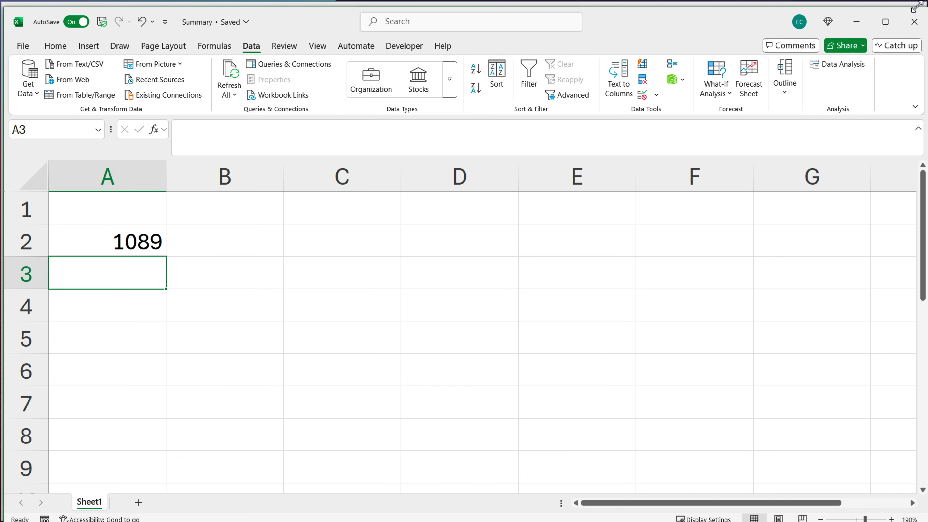
Step: Examine the full link path and the SalesAmounts reference in Summary's A2 formula
click(108, 208)
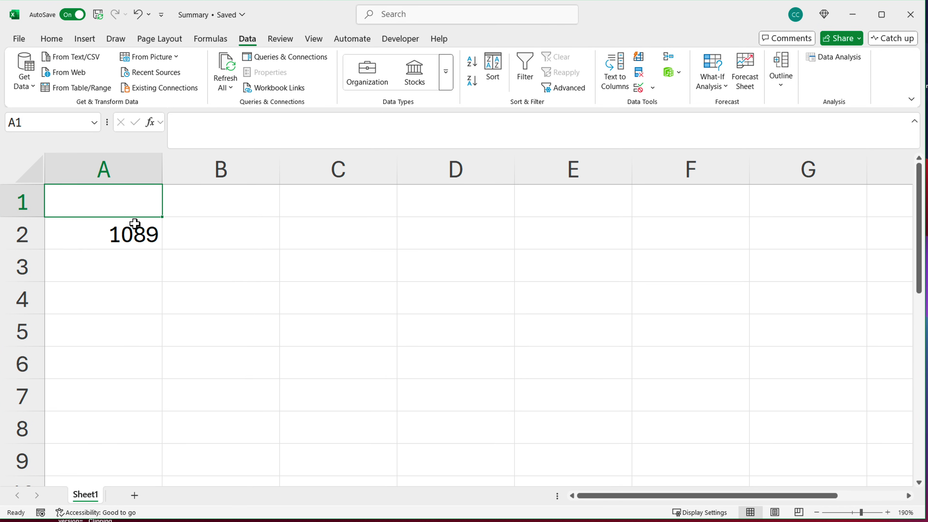
scroll(133, 225, down, 1)
click(124, 226)
double_click(120, 226)
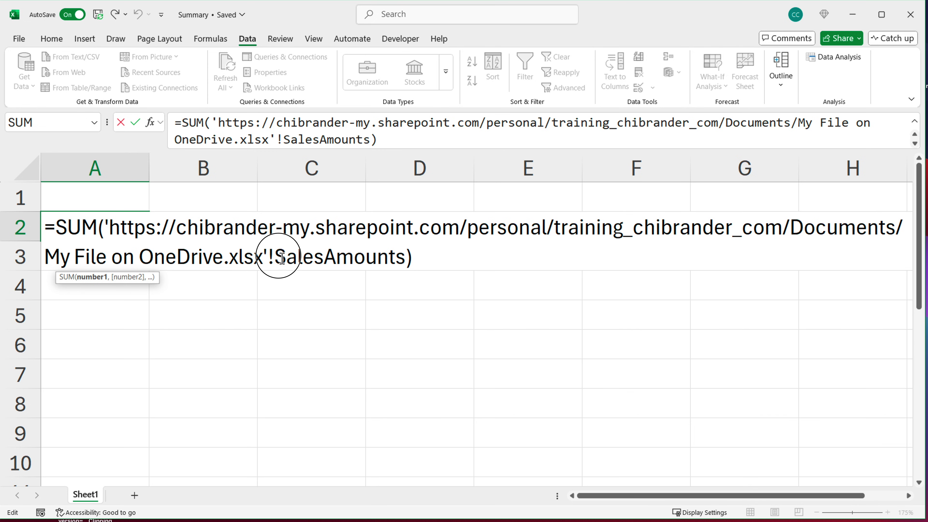
drag(275, 260, 403, 258)
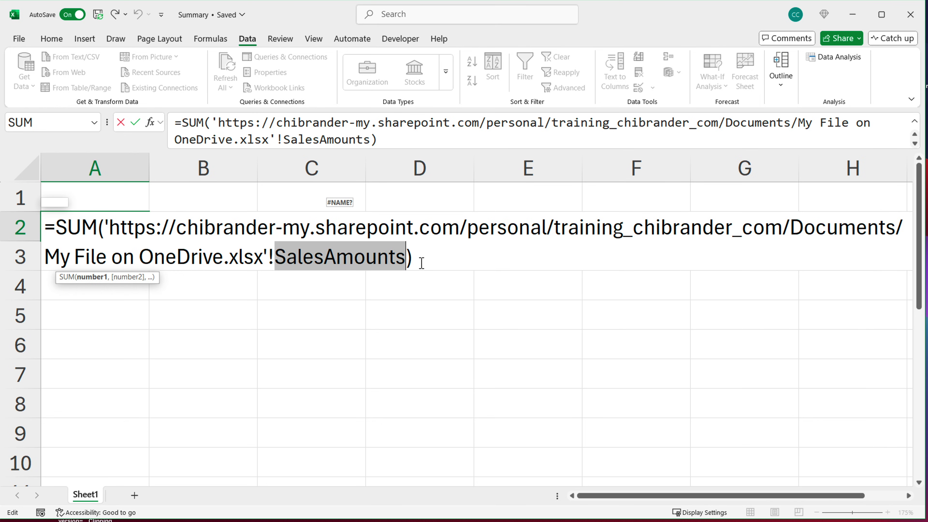
key(Return)
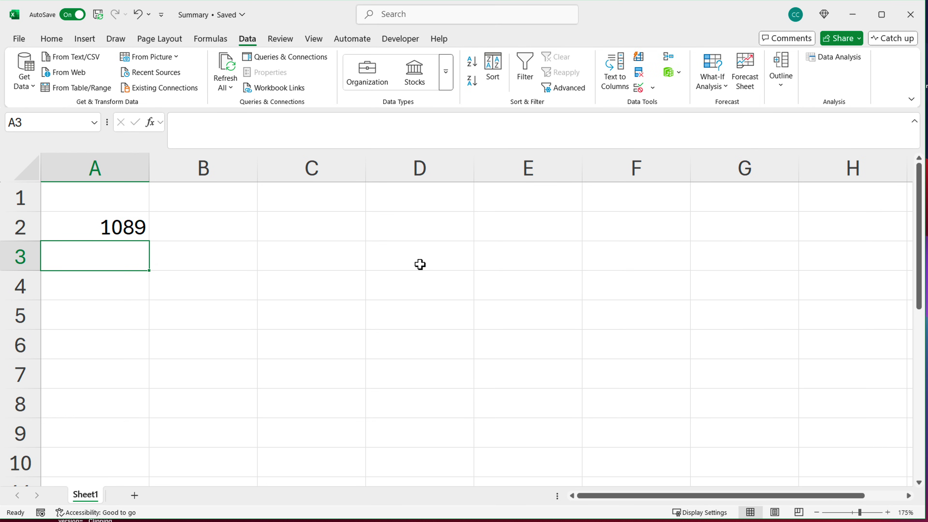